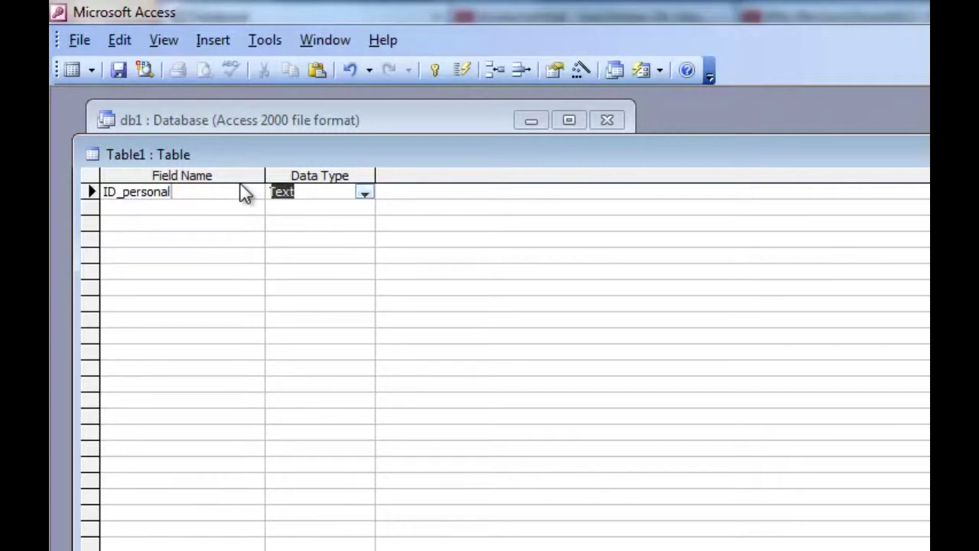
# Set the ID_personal field's data type to AutoNumber and add a Text field called Name below it.
pyautogui.write('a')
pyautogui.press('Return')
pyautogui.press('Return')
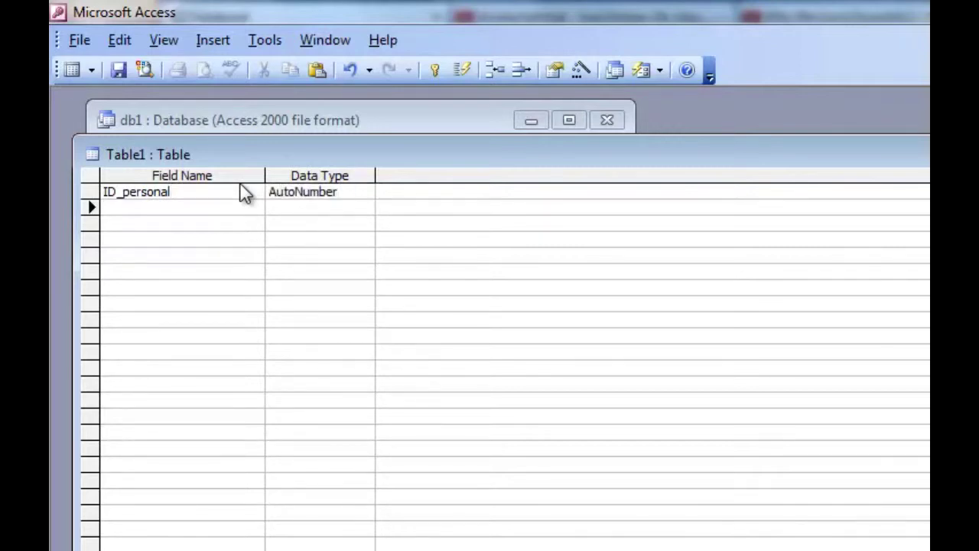
pyautogui.write('Name')
pyautogui.press('Return')
pyautogui.press('Return')
pyautogui.press('Return')
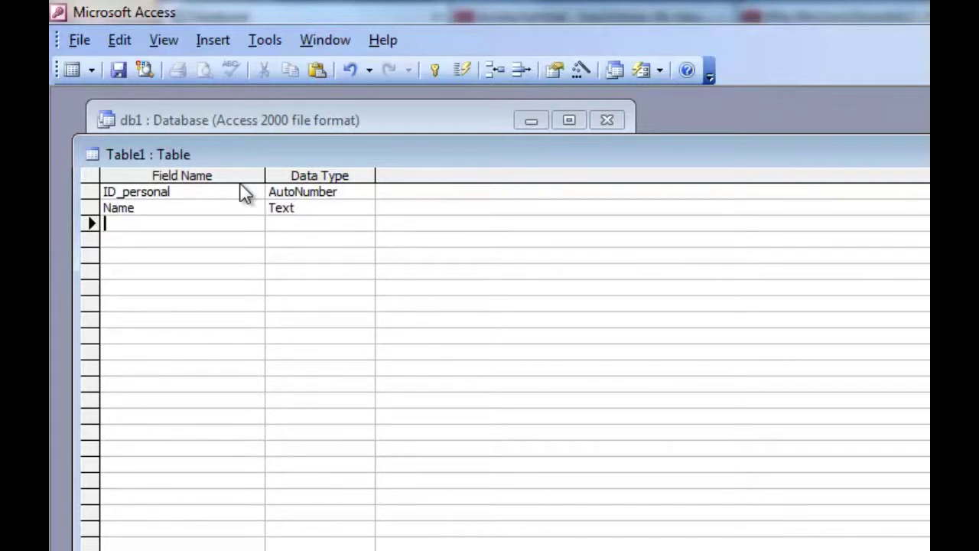
# Add two more Text fields to the table, Family and Position.
pyautogui.write('Fami')
pyautogui.press('Return')
pyautogui.press('Return')
pyautogui.press('Return')
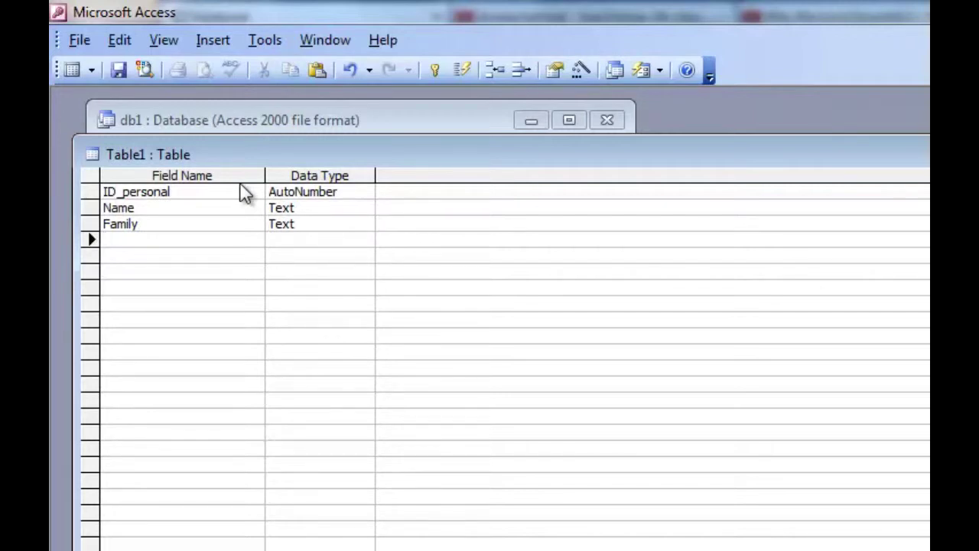
pyautogui.write('Position')
pyautogui.press('Return')
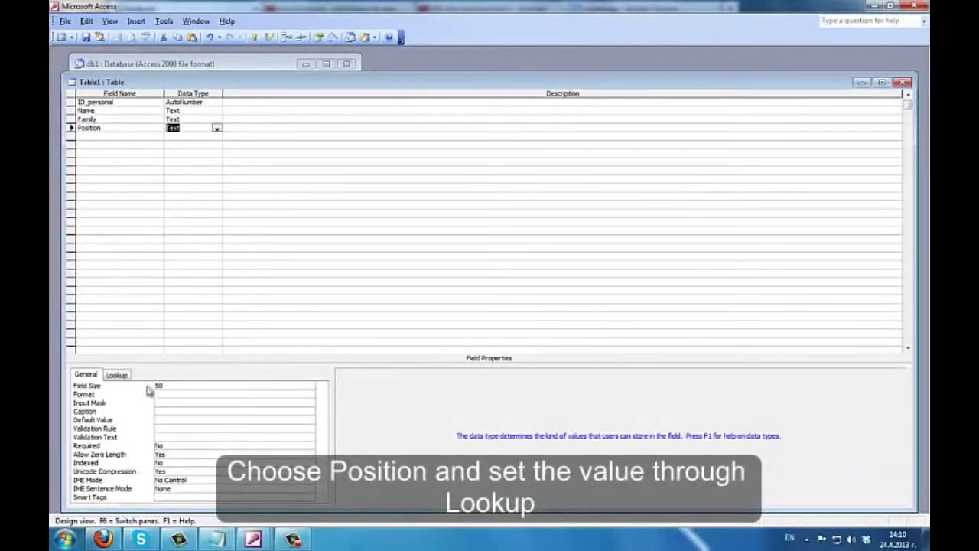
# Give the Position field a List Box lookup with the row source "сервитьор;барман;управител".
pyautogui.click(116, 374)
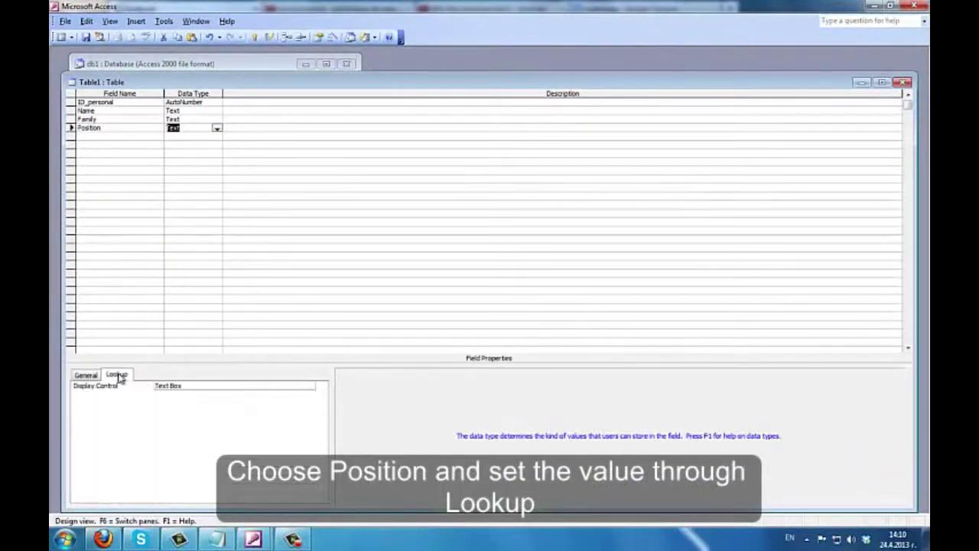
pyautogui.click(310, 387)
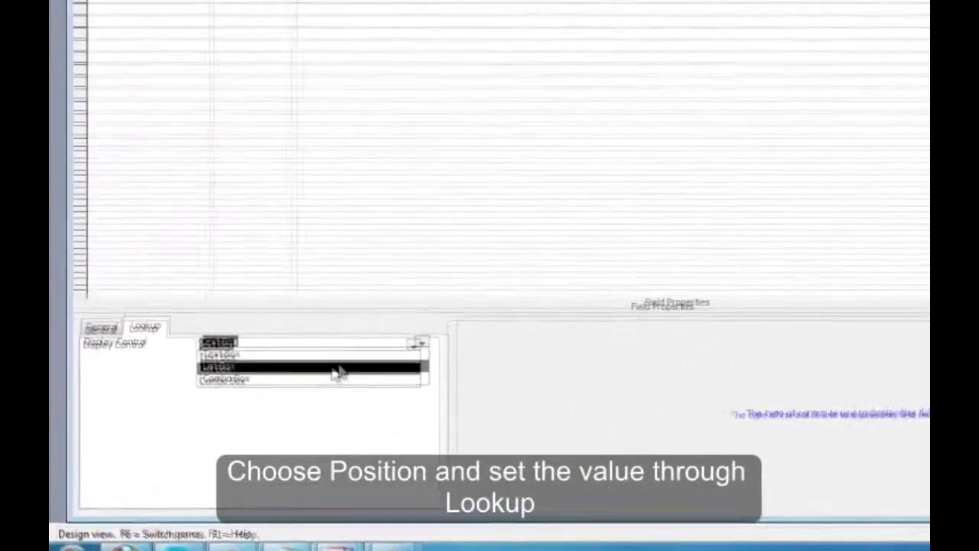
pyautogui.click(253, 403)
pyautogui.click(437, 321)
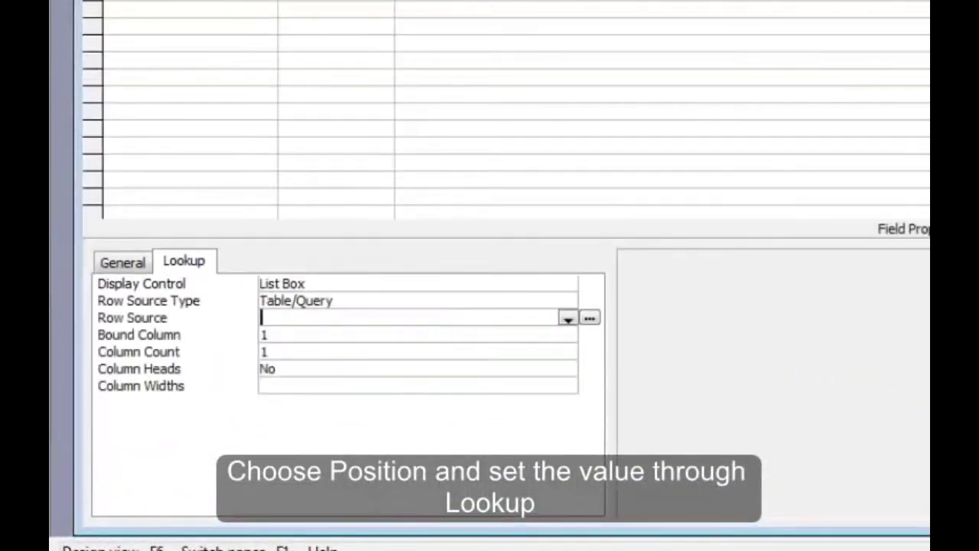
pyautogui.click(589, 318)
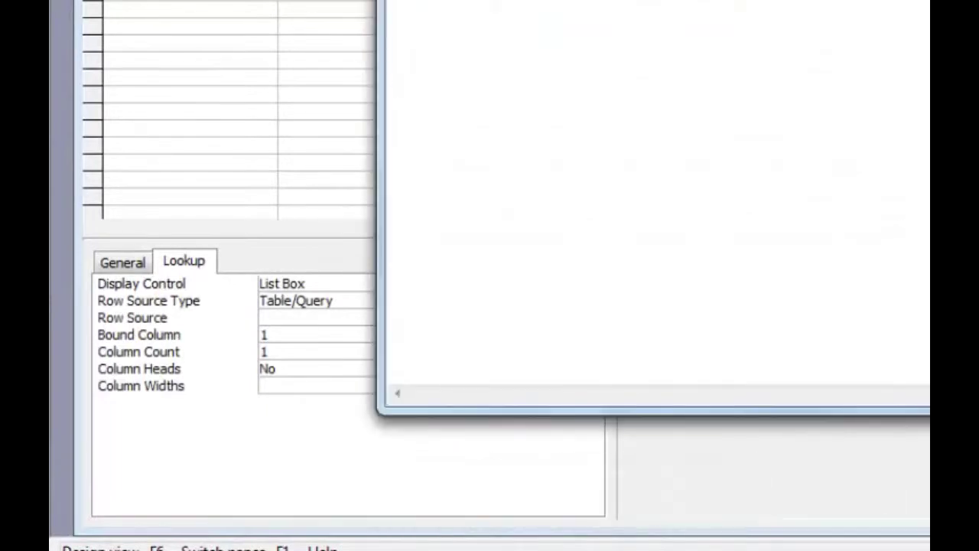
pyautogui.write('сервитьор;барман;управител')
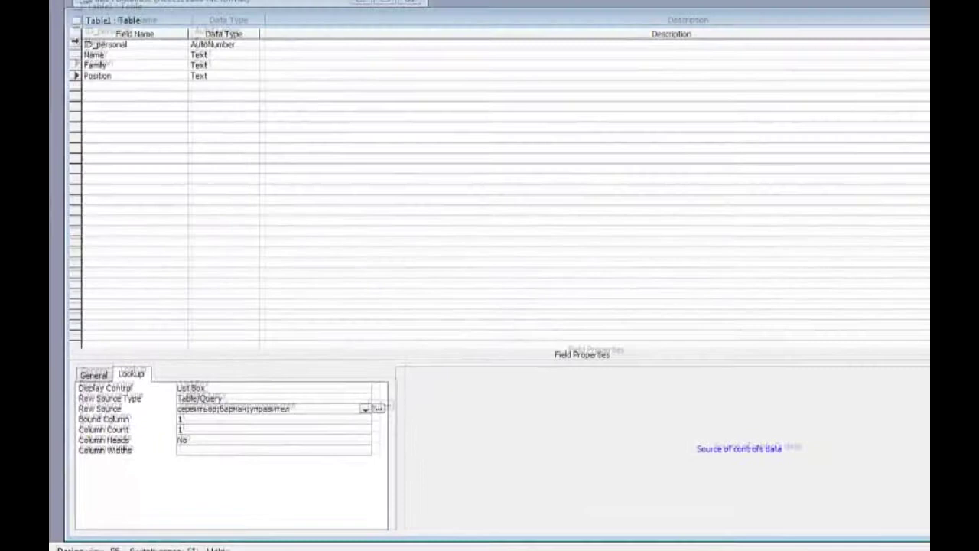
# Make ID_personal the primary key and close the table, saving it as Personal.
pyautogui.rightClick(71, 125)
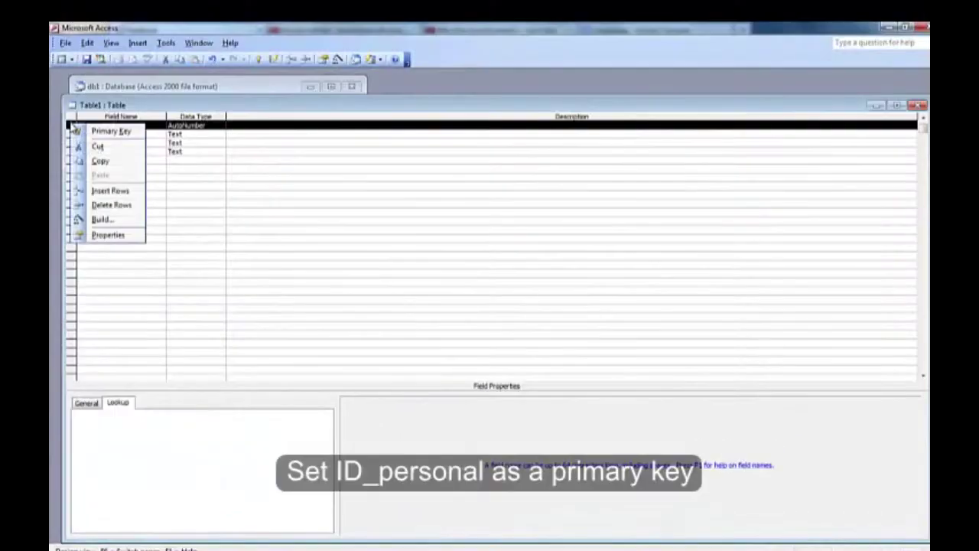
pyautogui.click(110, 131)
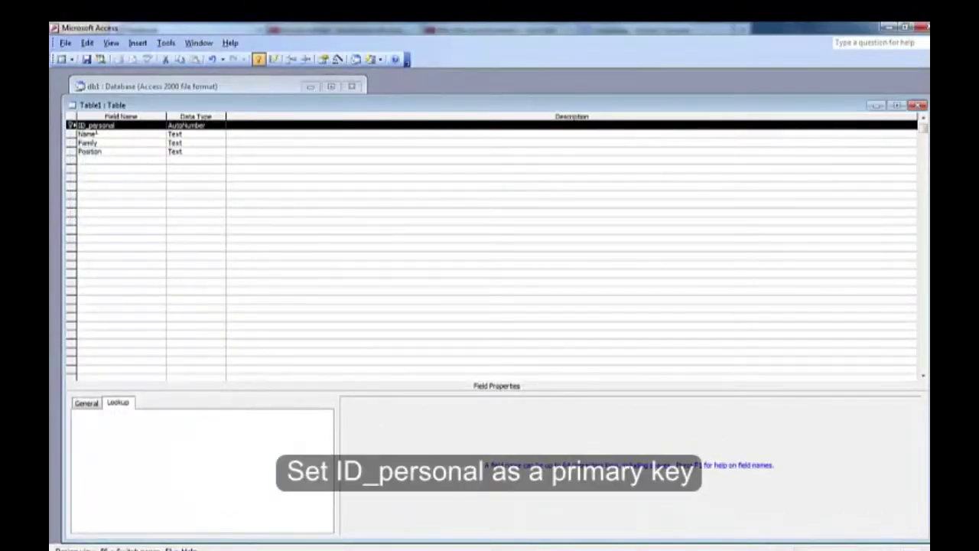
pyautogui.click(917, 105)
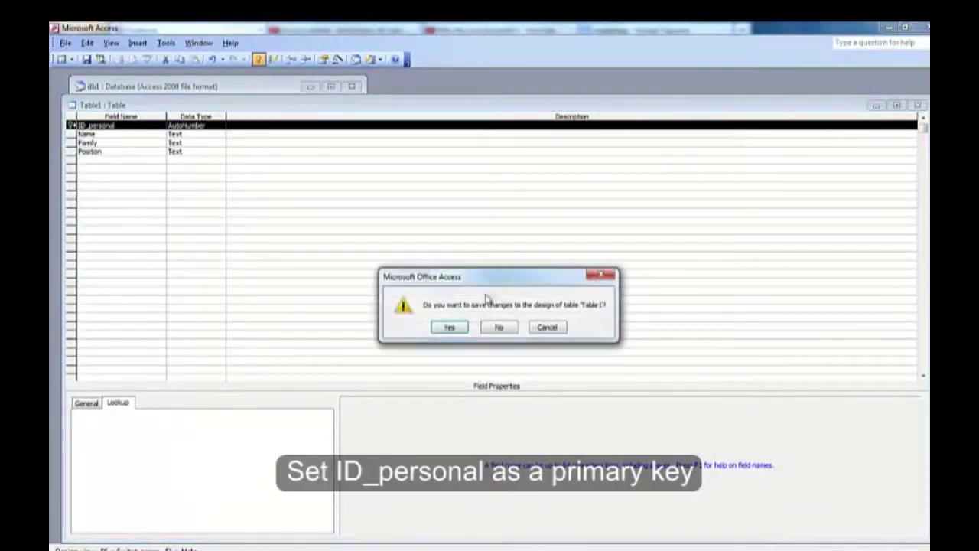
pyautogui.click(450, 328)
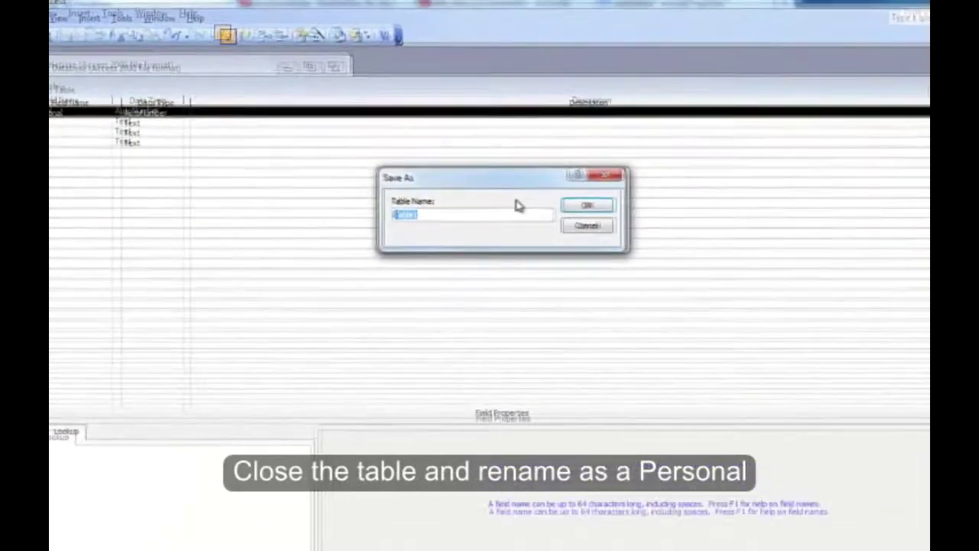
pyautogui.write('Perso')
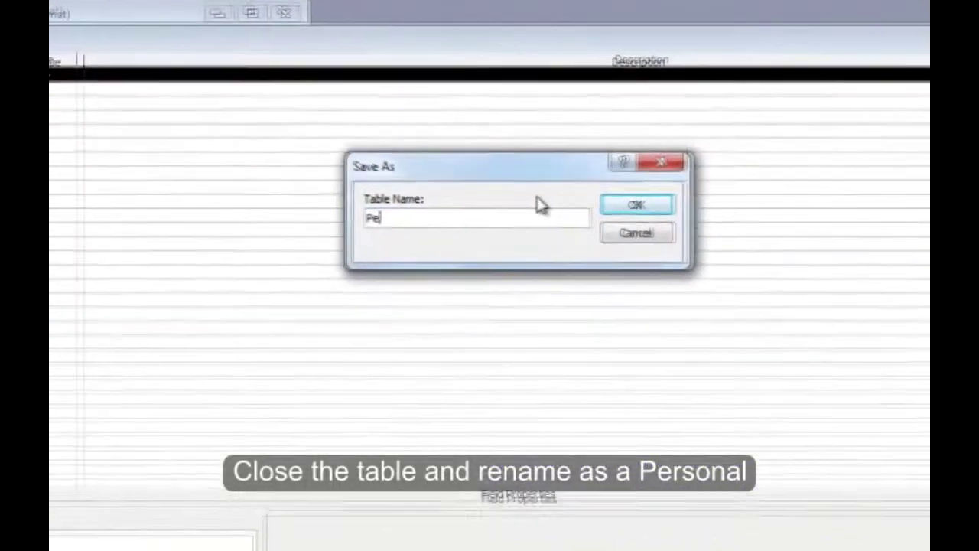
pyautogui.write('nal')
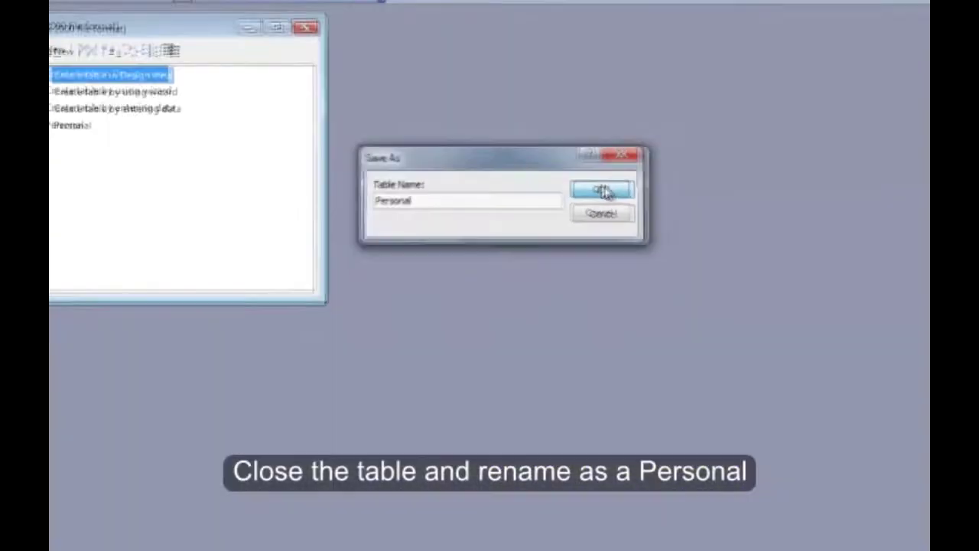
pyautogui.click(661, 200)
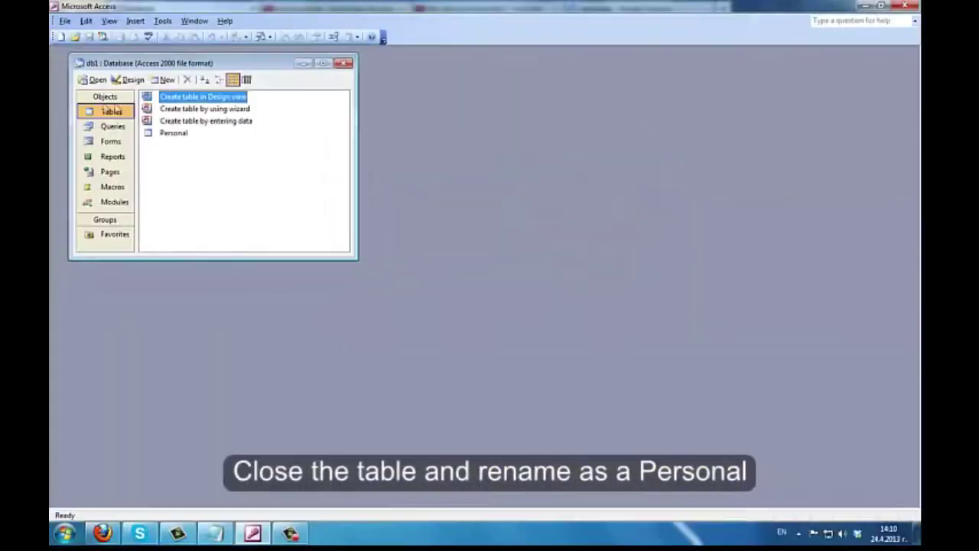
# Create a second table in Design view with ID_drink as an AutoNumber field.
pyautogui.doubleClick(185, 100)
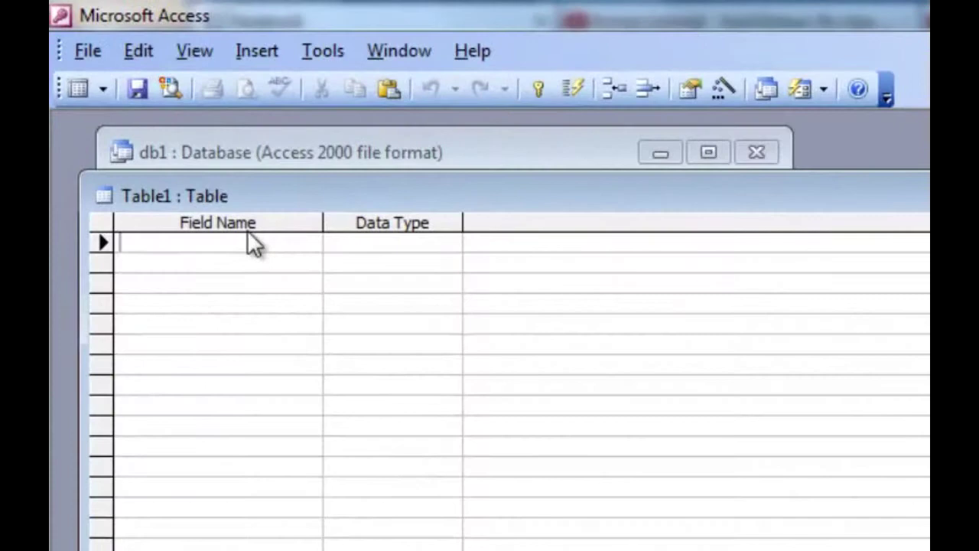
pyautogui.write('ID_d')
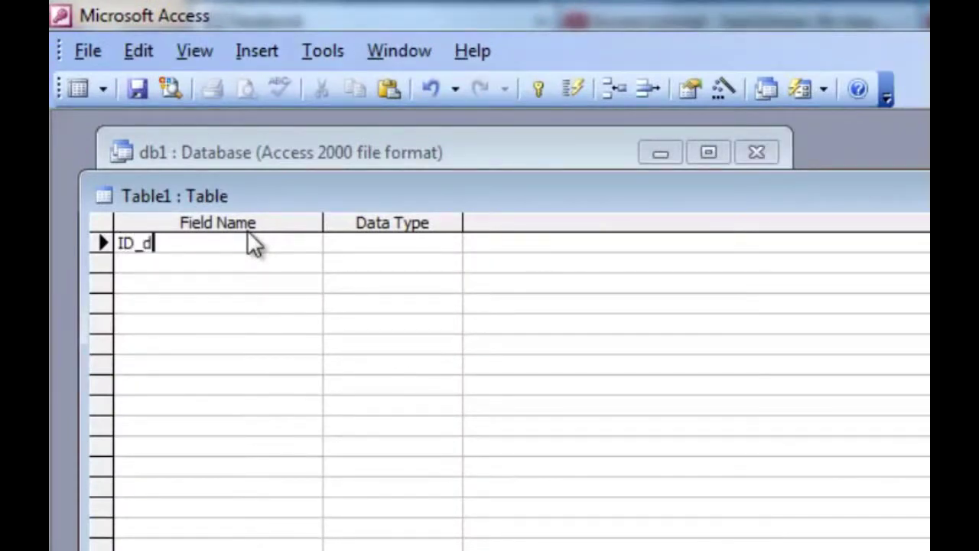
pyautogui.write('rink')
pyautogui.press('Tab')
pyautogui.write('a')
pyautogui.press('Tab')
pyautogui.press('Tab')
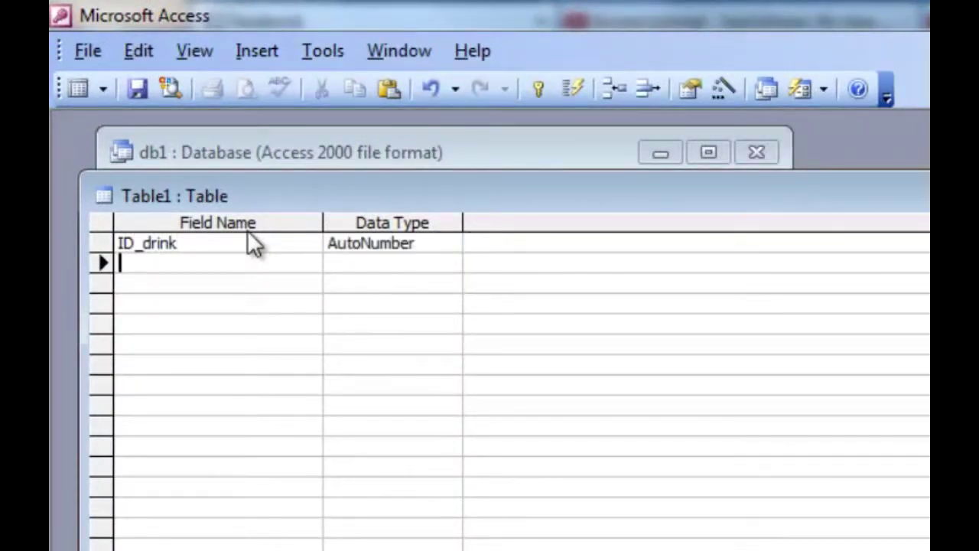
# Add a Text field called Name and a Currency field called Price to the drinks table.
pyautogui.write('Name')
pyautogui.press('Tab')
pyautogui.press('Tab')
pyautogui.press('Tab')
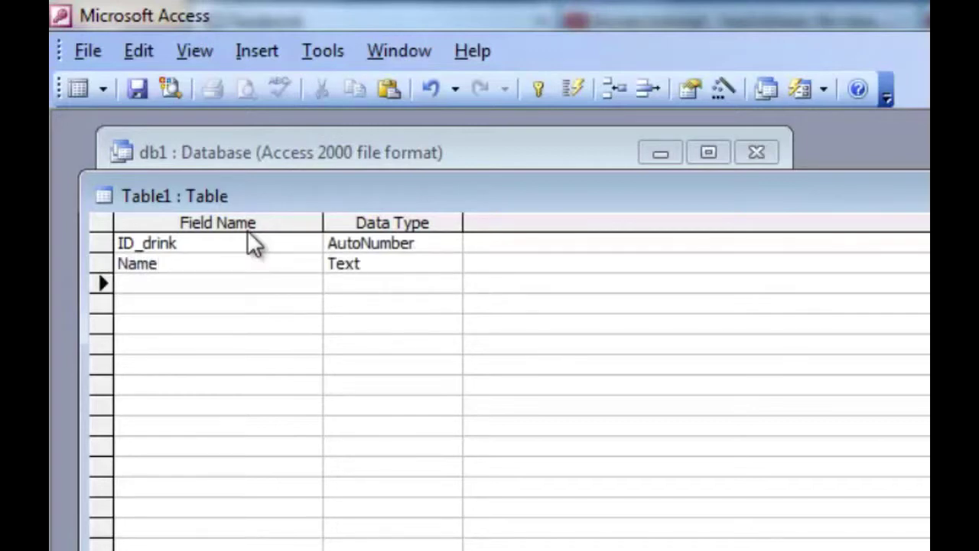
pyautogui.write('Price')
pyautogui.press('Tab')
pyautogui.write('c')
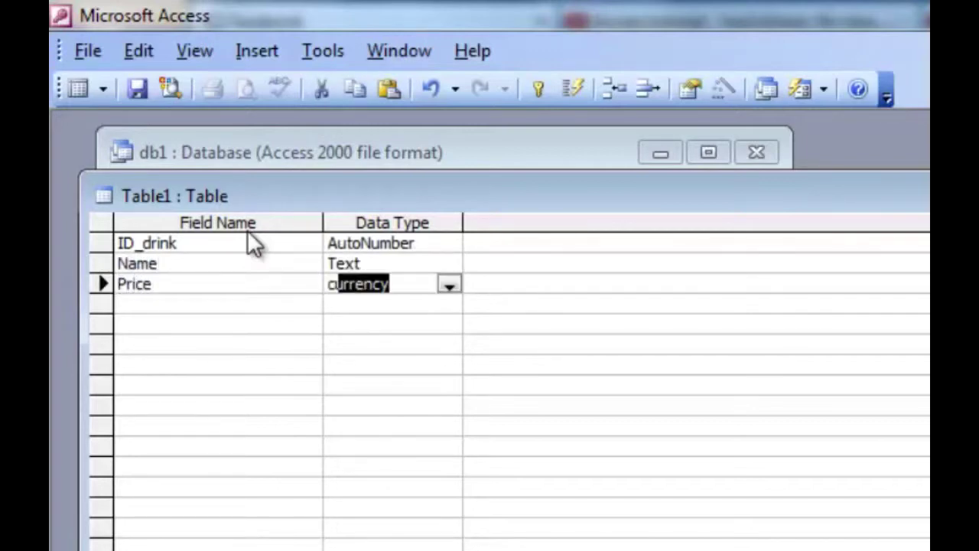
pyautogui.press('Tab')
pyautogui.press('Tab')
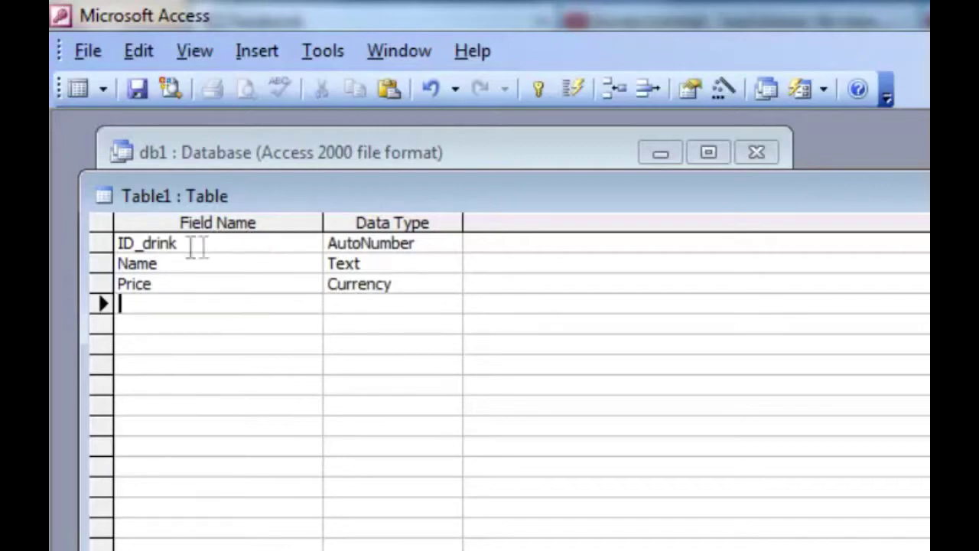
# Make ID_drink the primary key and close the table, saving it as Drinks.
pyautogui.rightClick(95, 242)
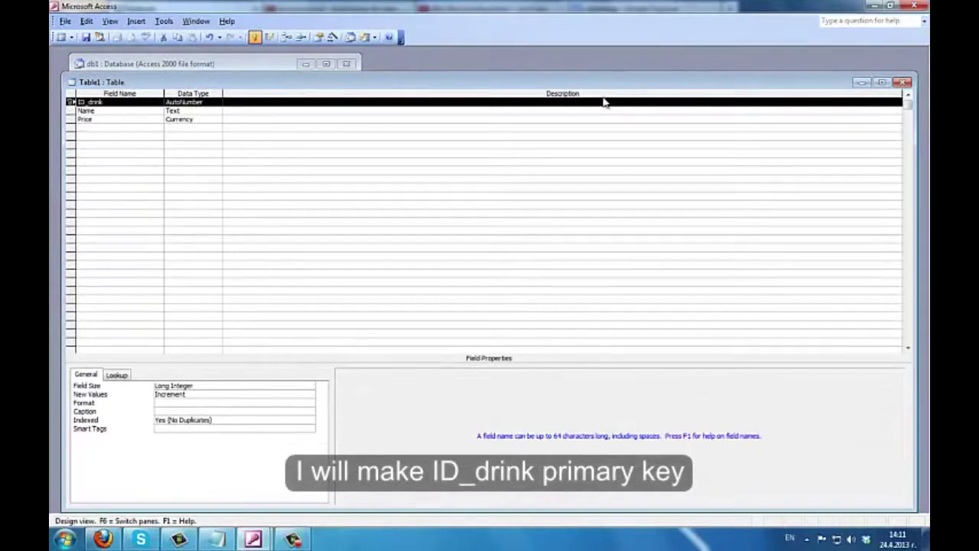
pyautogui.click(902, 82)
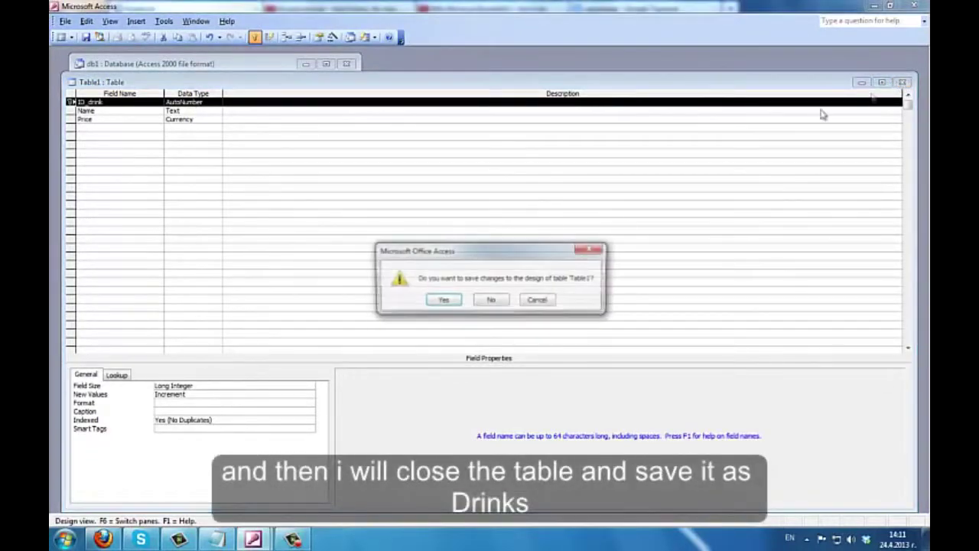
pyautogui.click(457, 304)
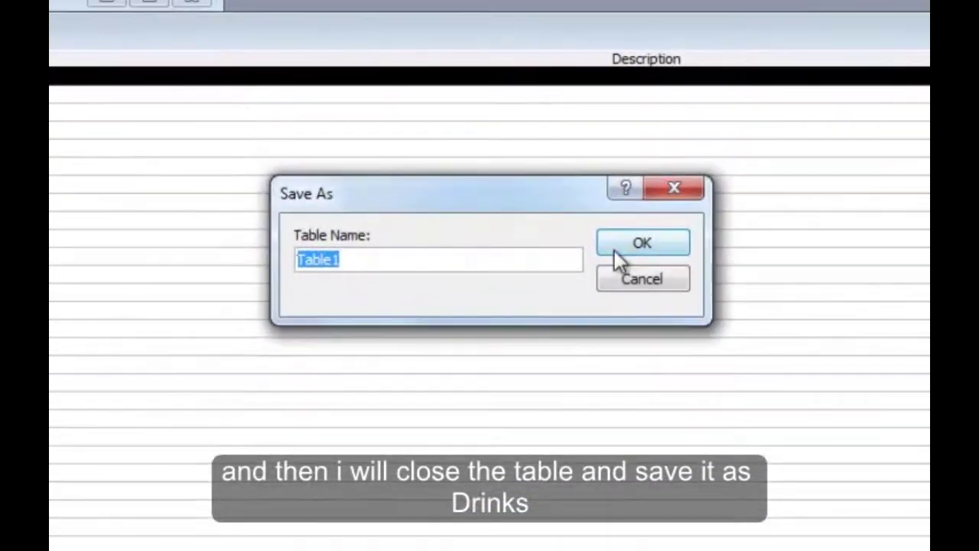
pyautogui.write('Dri')
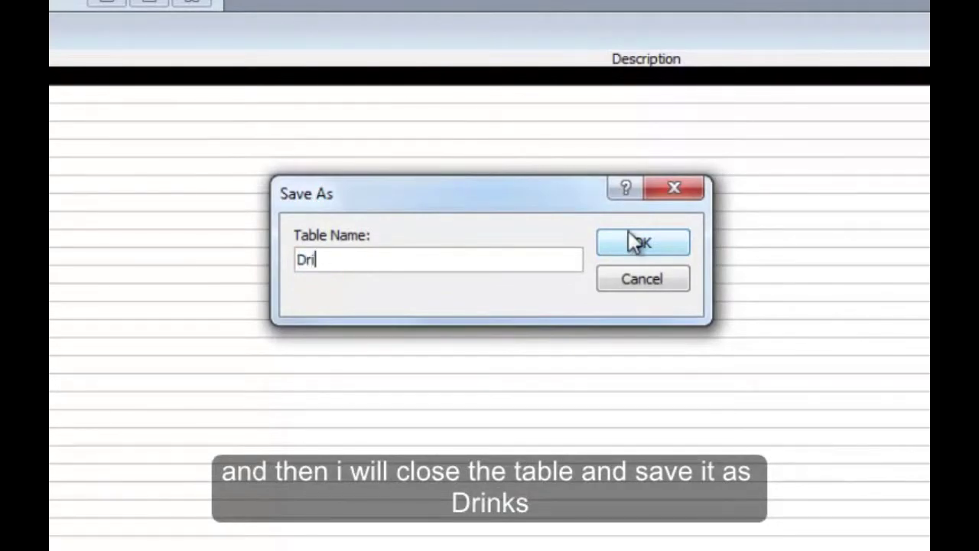
pyautogui.write('nks')
pyautogui.click(629, 238)
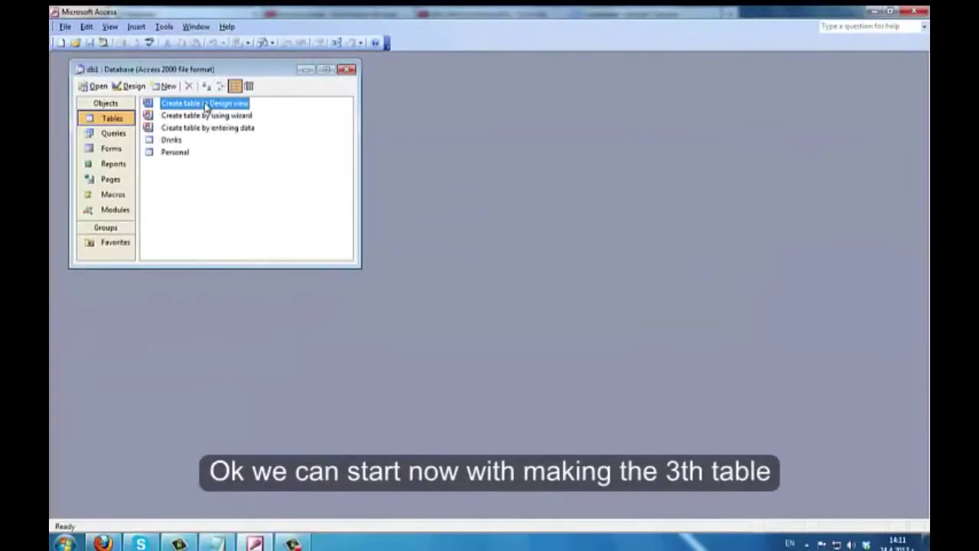
# Create a third table in Design view with ID_order as an AutoNumber field.
pyautogui.doubleClick(205, 105)
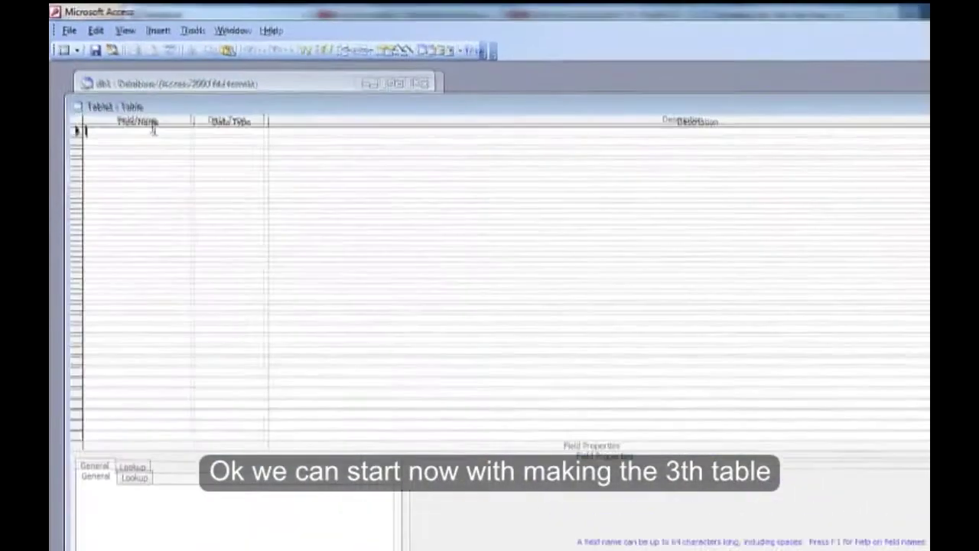
pyautogui.write('ID')
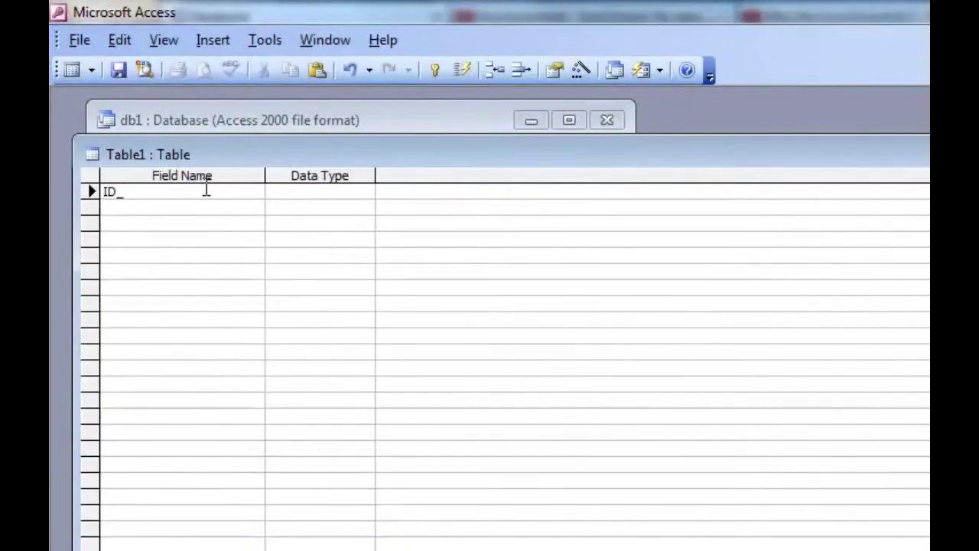
pyautogui.write('_order')
pyautogui.press('Tab')
pyautogui.write('a')
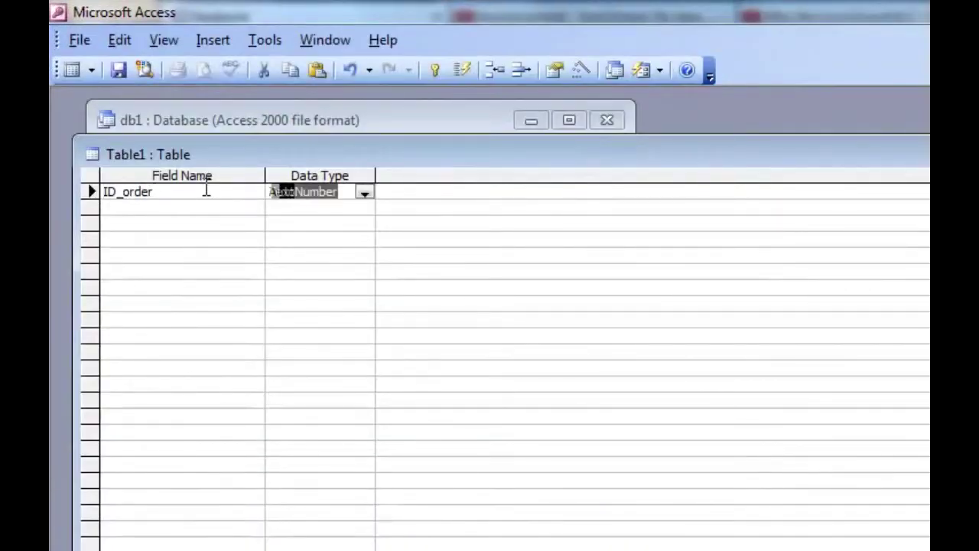
pyautogui.press('Tab')
pyautogui.press('Tab')
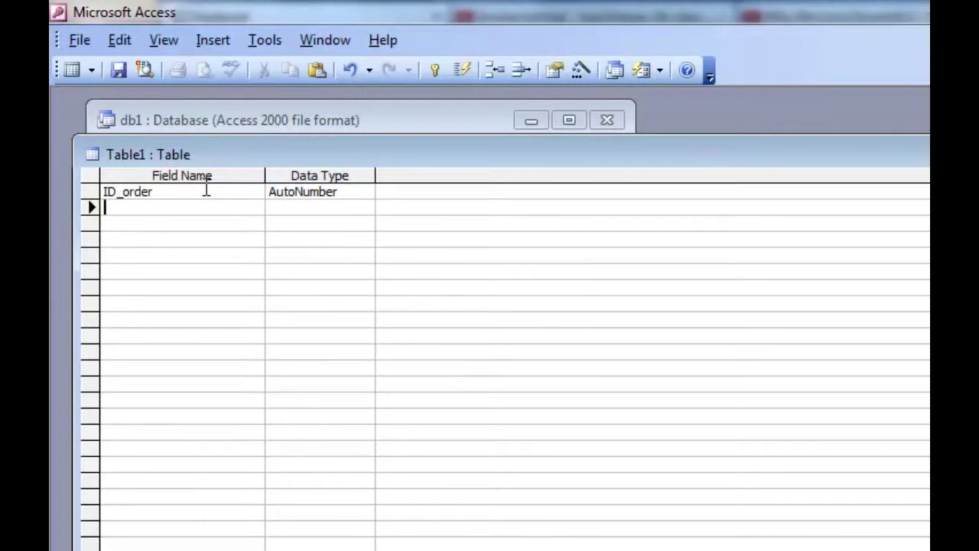
# Add a Text field called Table and a Date/Time field called Date to the order table.
pyautogui.write('Table')
pyautogui.press('Tab')
pyautogui.press('Tab')
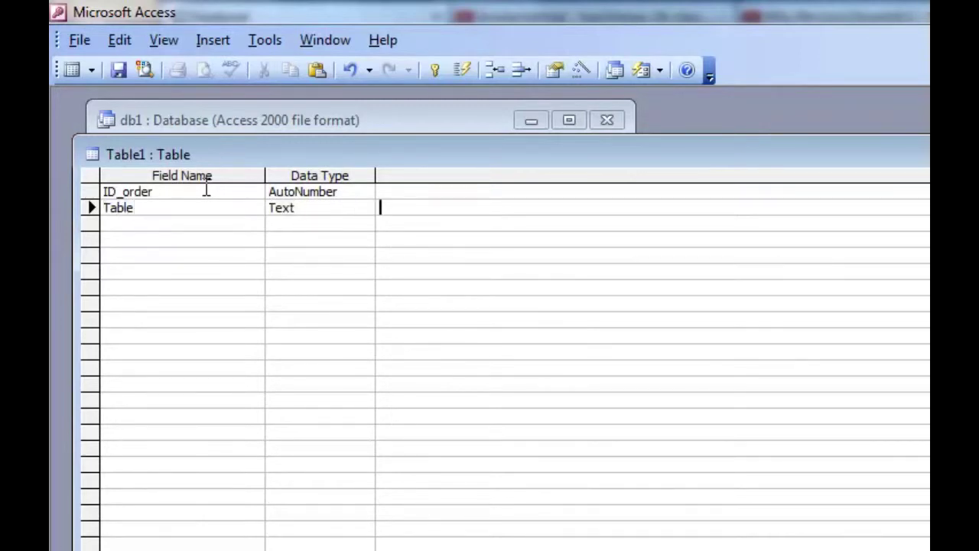
pyautogui.press('Tab')
pyautogui.write('Date')
pyautogui.press('Tab')
pyautogui.press('Tab')
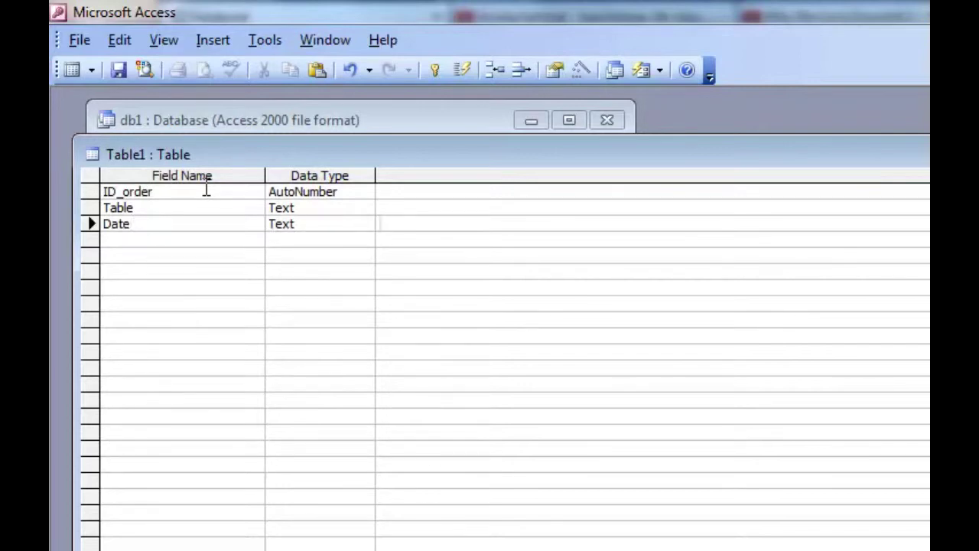
pyautogui.hotkey('shift', 'Tab')
pyautogui.write('da')
# Add a Date/Time field called Start Time below the Date field.
pyautogui.click(190, 238)
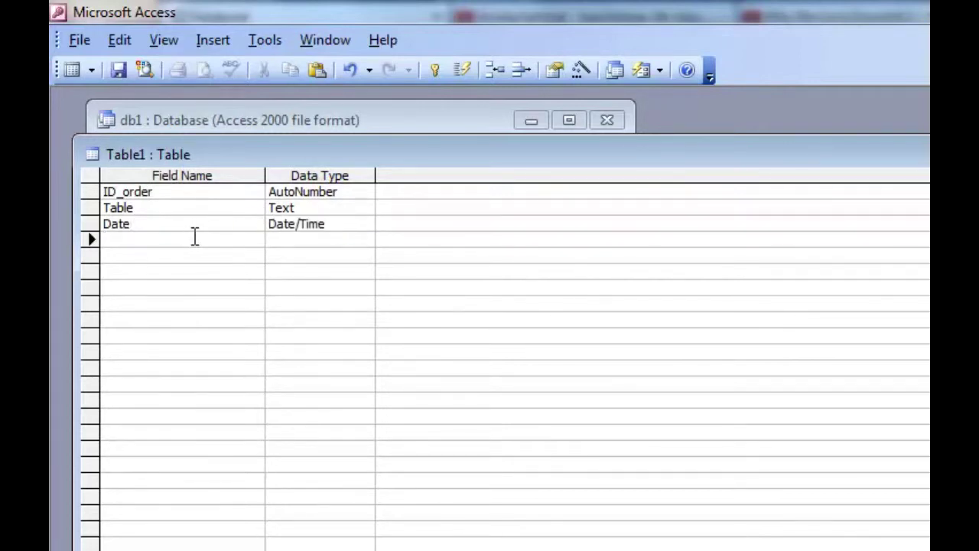
pyautogui.write('Start Time')
pyautogui.press('Tab')
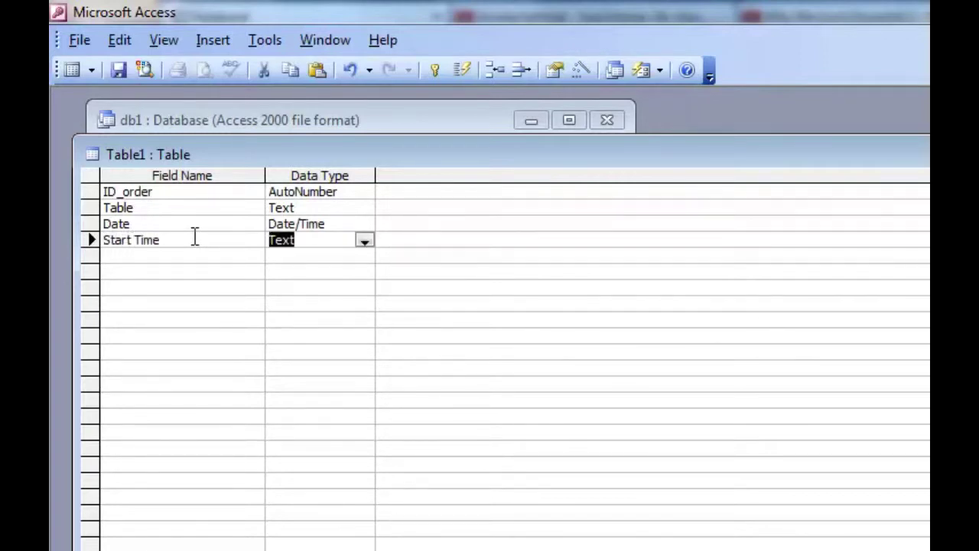
pyautogui.write('da')
pyautogui.press('Tab')
pyautogui.press('Tab')
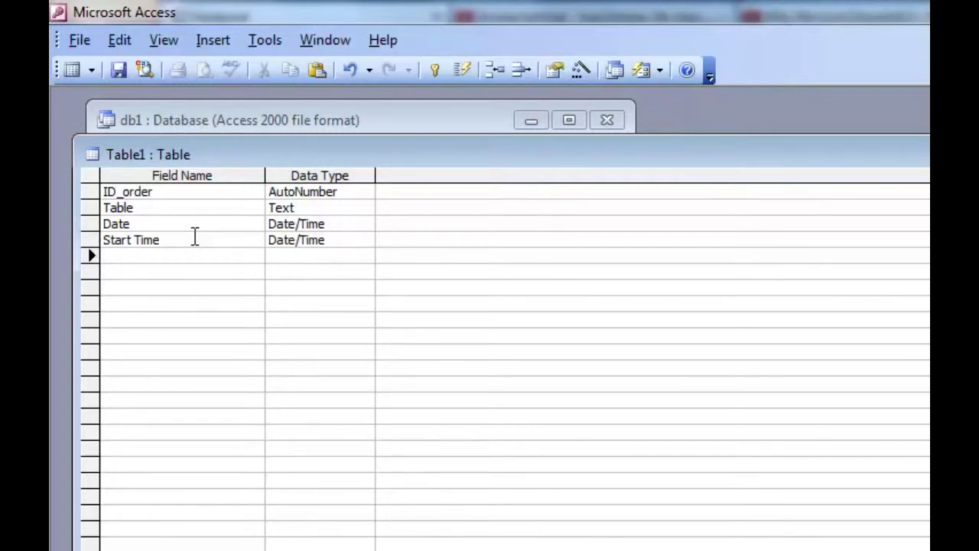
# Add a Date/Time field called End Time to the order table.
pyautogui.write('End Time')
pyautogui.press('Tab')
pyautogui.press('Tab')
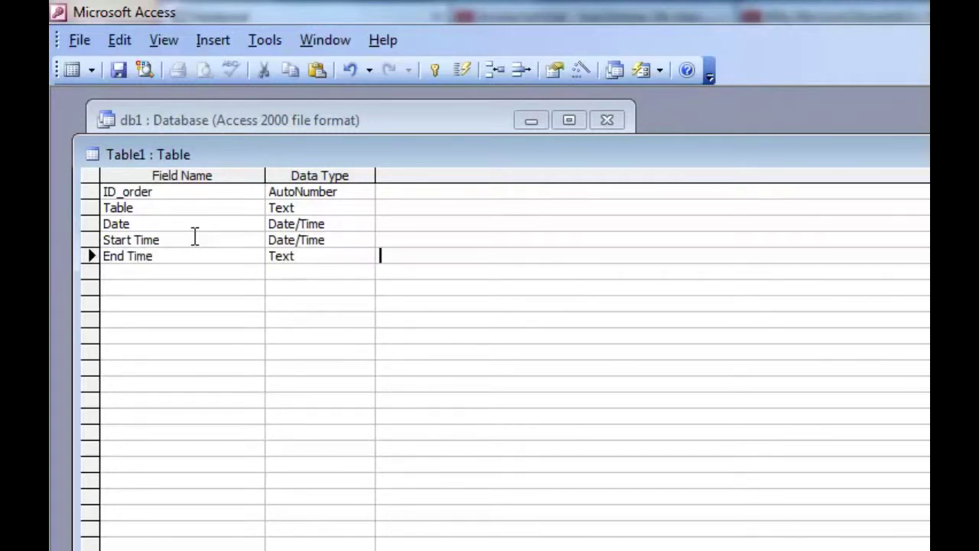
pyautogui.hotkey('shift', 'Tab')
pyautogui.write('da')
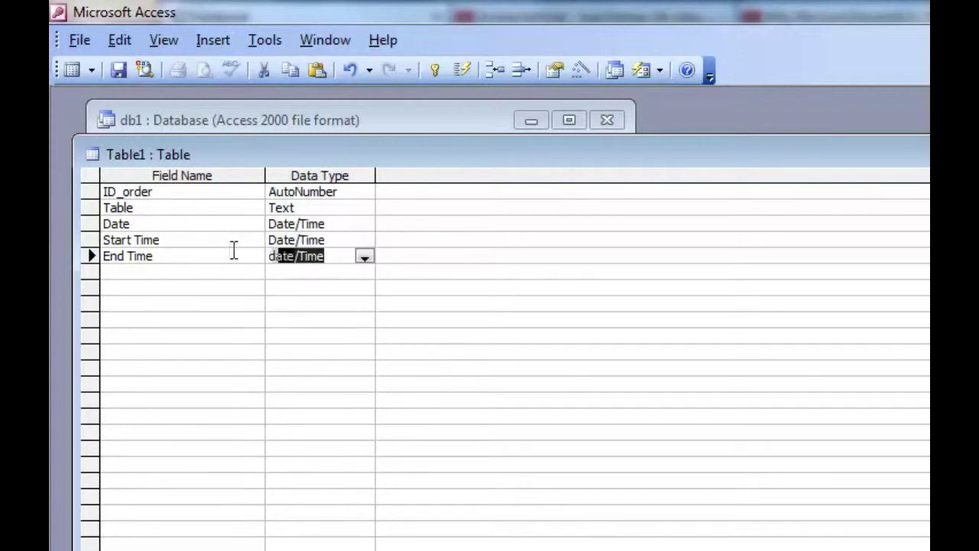
pyautogui.press('Tab')
pyautogui.press('Tab')
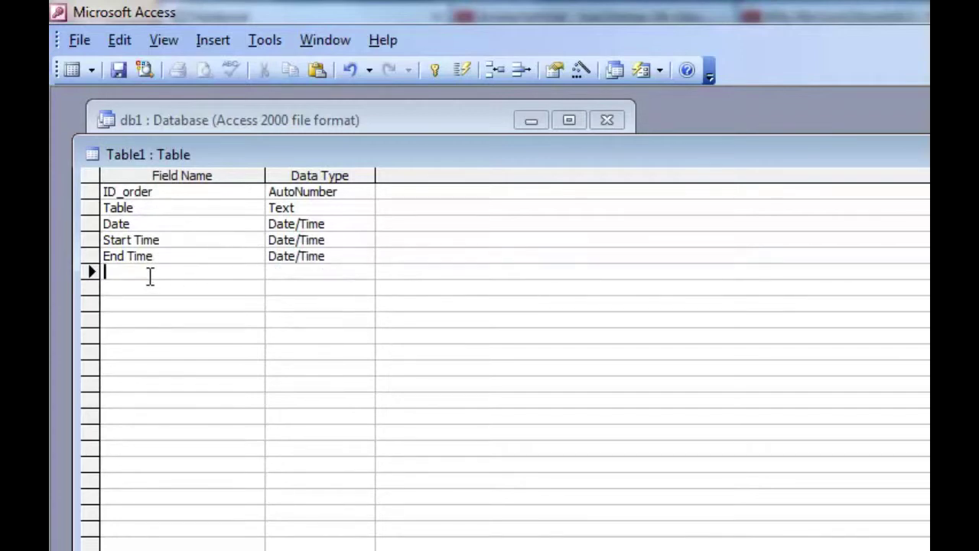
# Add a Number field called Personal and make ID_order the primary key.
pyautogui.write('Personal')
pyautogui.press('Tab')
pyautogui.write('n')
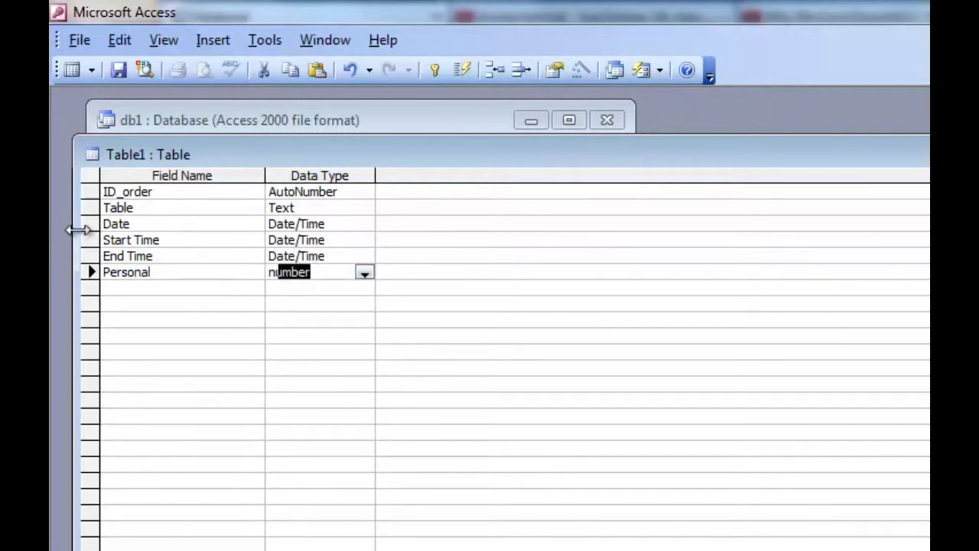
pyautogui.rightClick(90, 192)
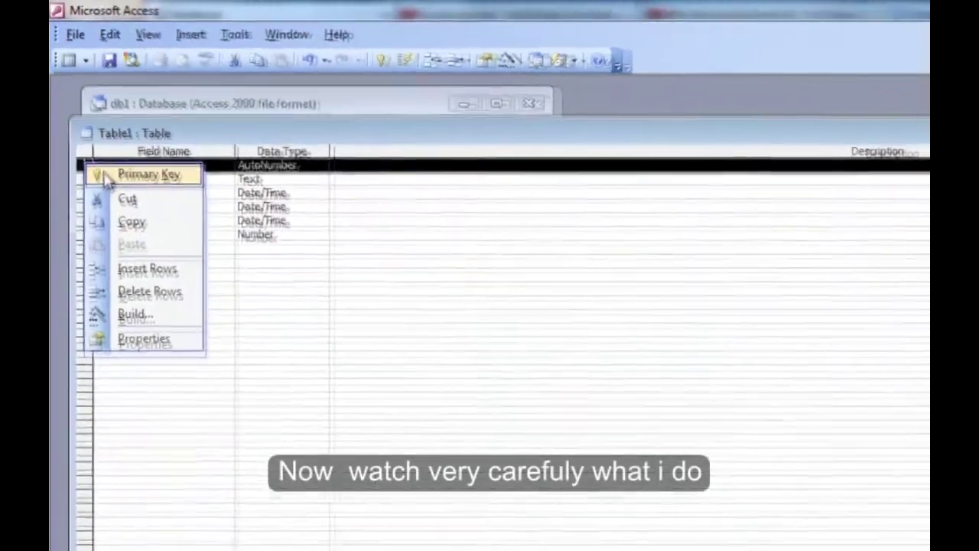
pyautogui.click(164, 202)
# Set the Table field's lookup to a List Box with the row source 1;2;3;4;5.
pyautogui.click(90, 207)
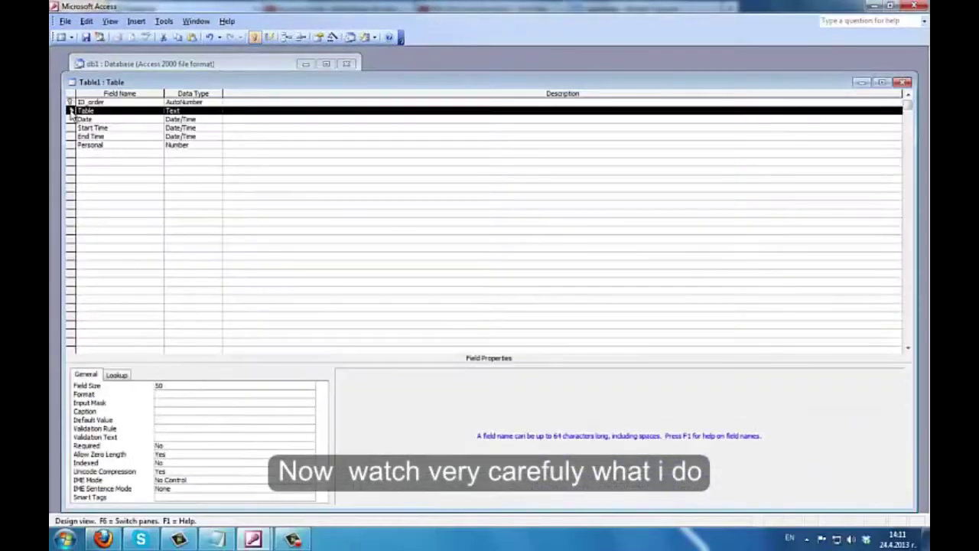
pyautogui.click(120, 375)
pyautogui.click(308, 388)
pyautogui.click(310, 390)
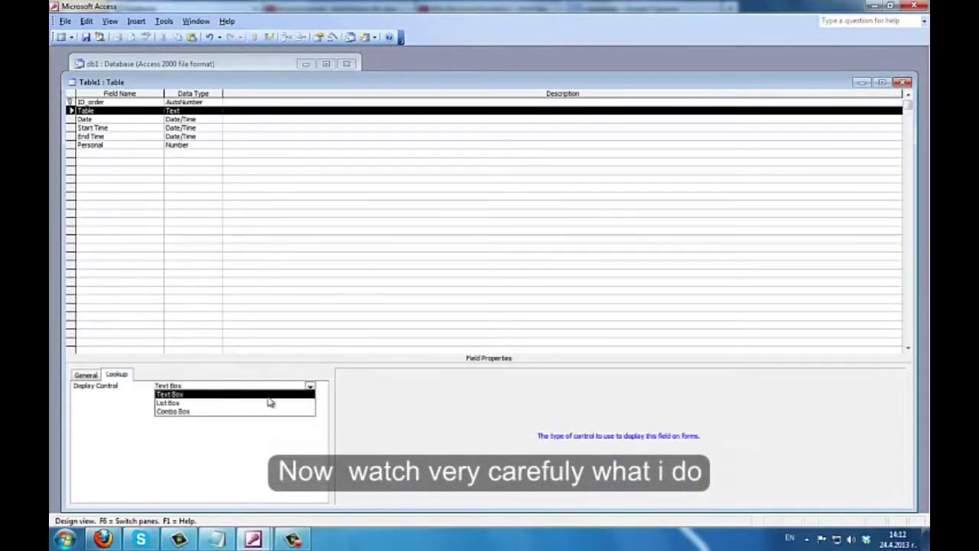
pyautogui.click(268, 394)
pyautogui.press('Down')
pyautogui.press('Down')
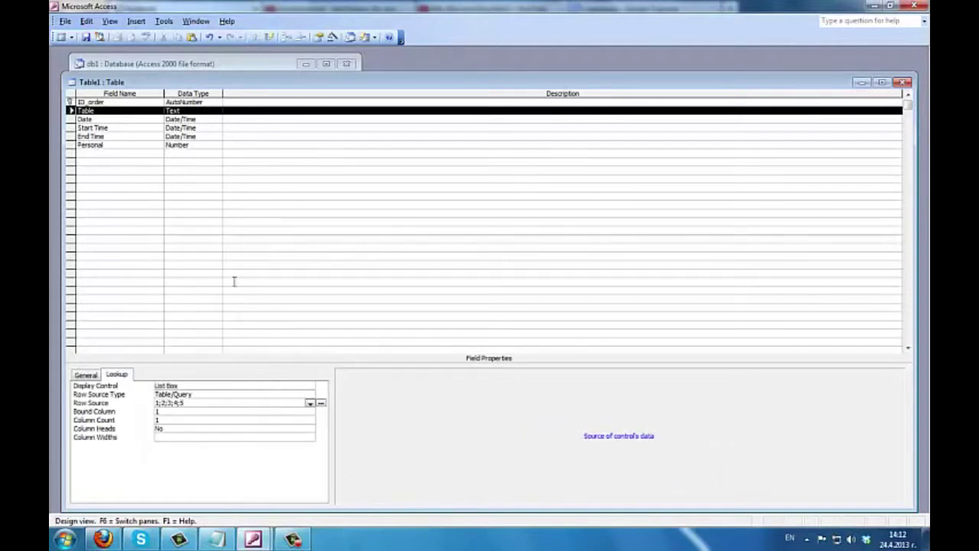
# Set the Date field's format to Short Date.
pyautogui.click(71, 120)
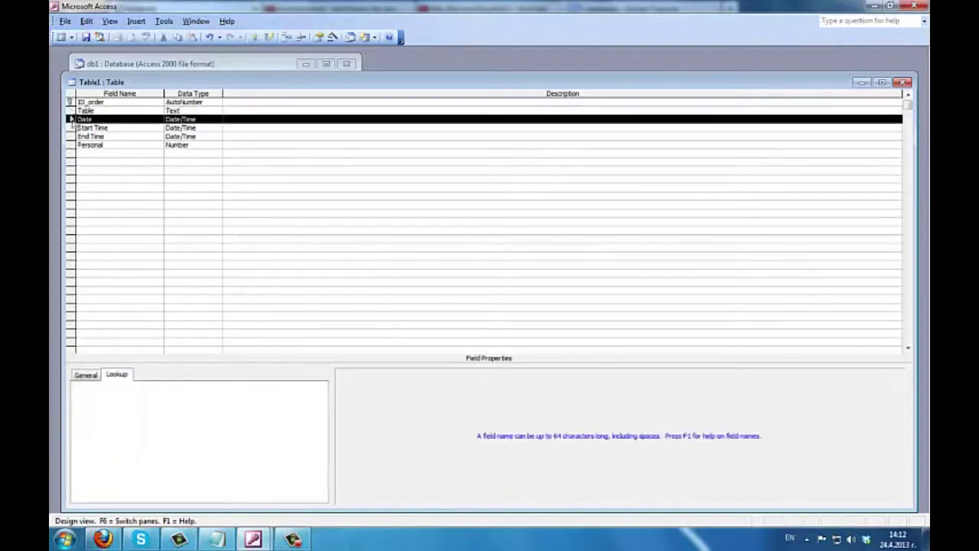
pyautogui.click(84, 374)
pyautogui.click(310, 387)
pyautogui.click(310, 387)
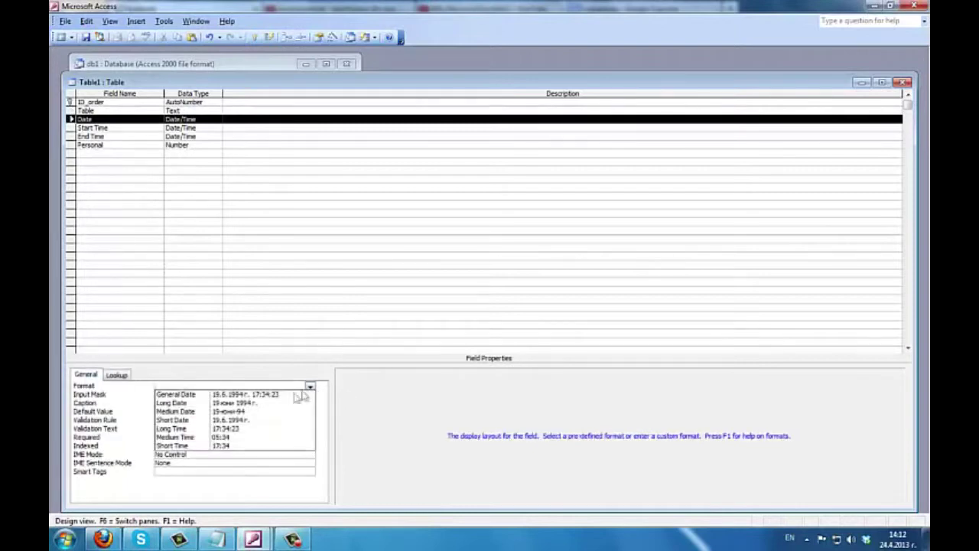
pyautogui.click(207, 422)
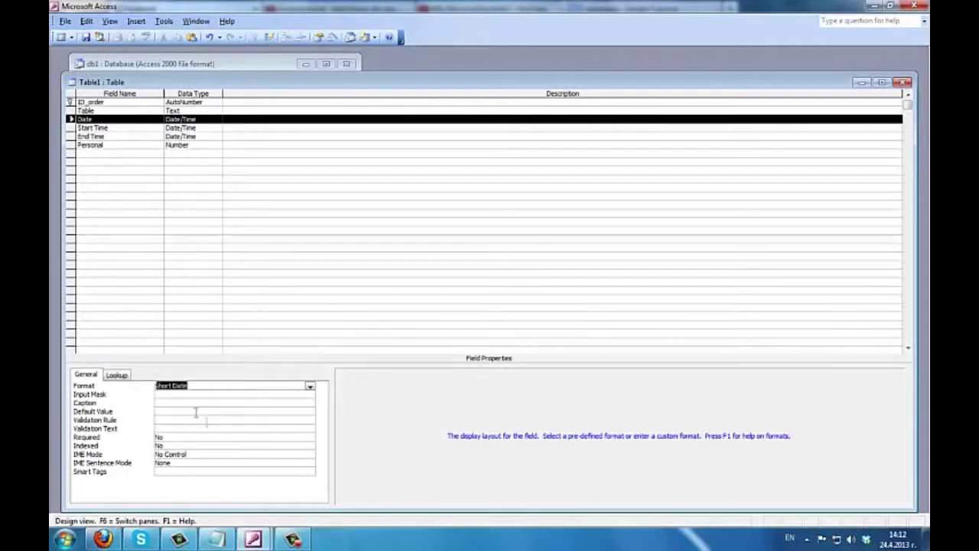
# Set the format of both the Start Time and End Time fields to Short Time.
pyautogui.click(71, 127)
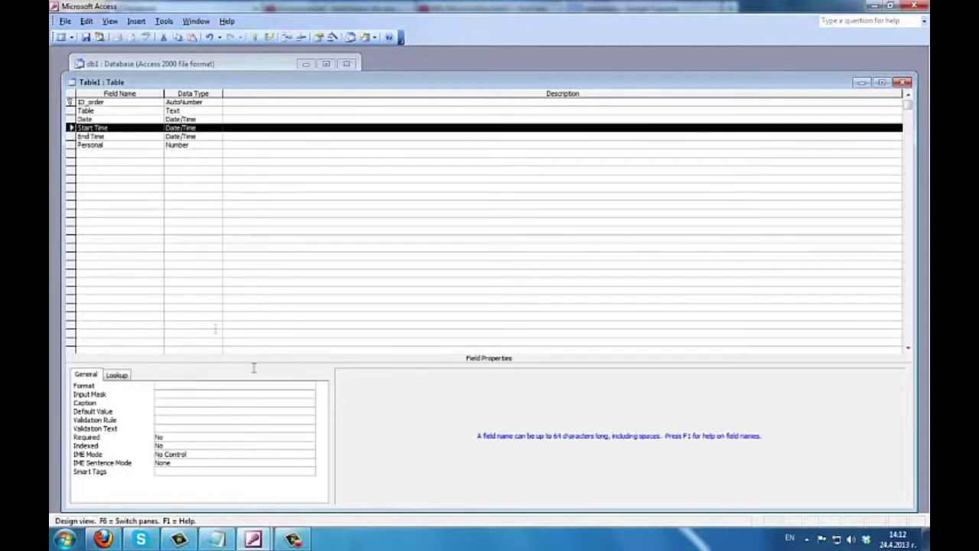
pyautogui.click(311, 387)
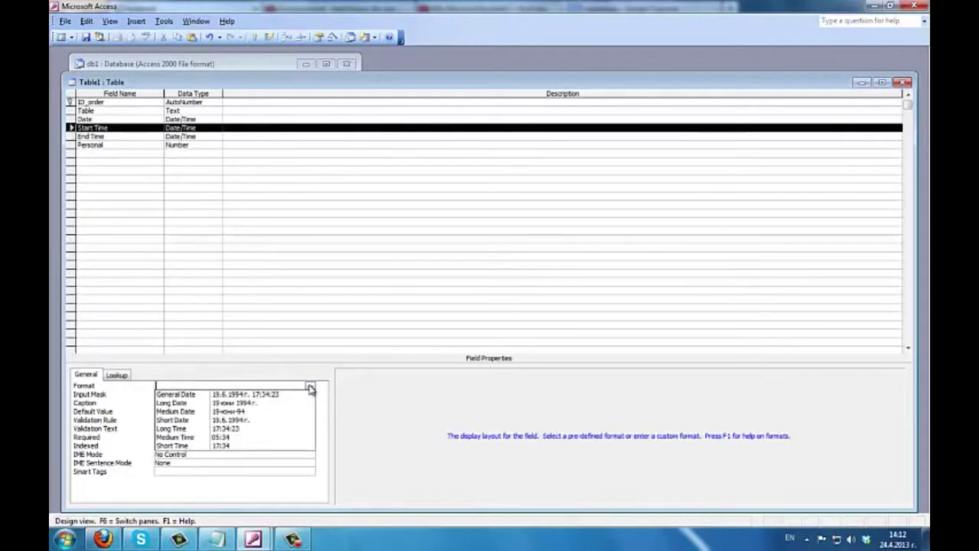
pyautogui.click(195, 447)
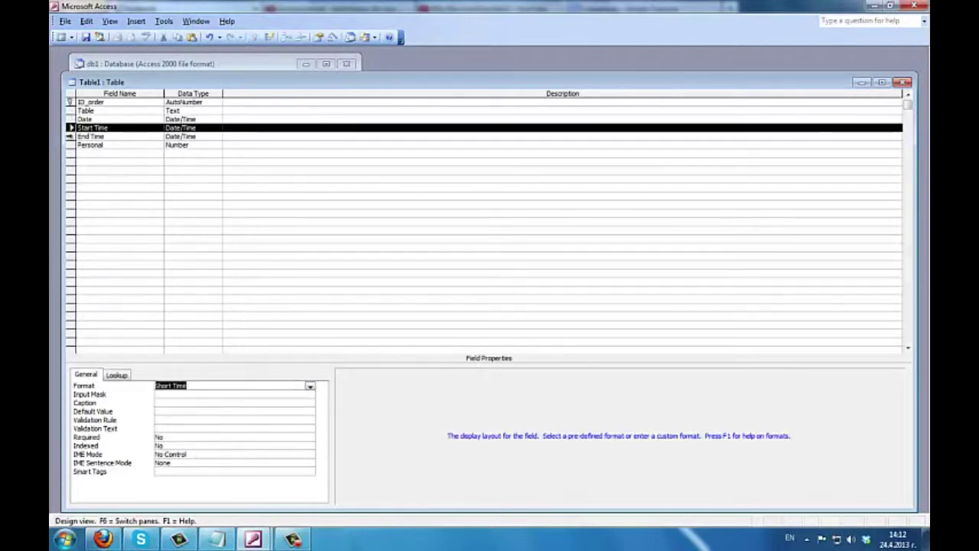
pyautogui.click(71, 136)
pyautogui.click(310, 386)
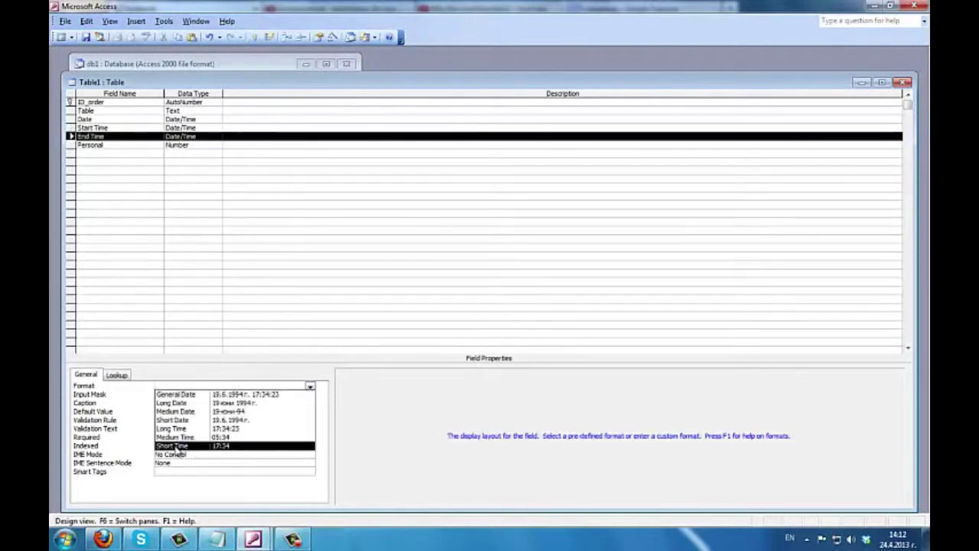
pyautogui.click(176, 447)
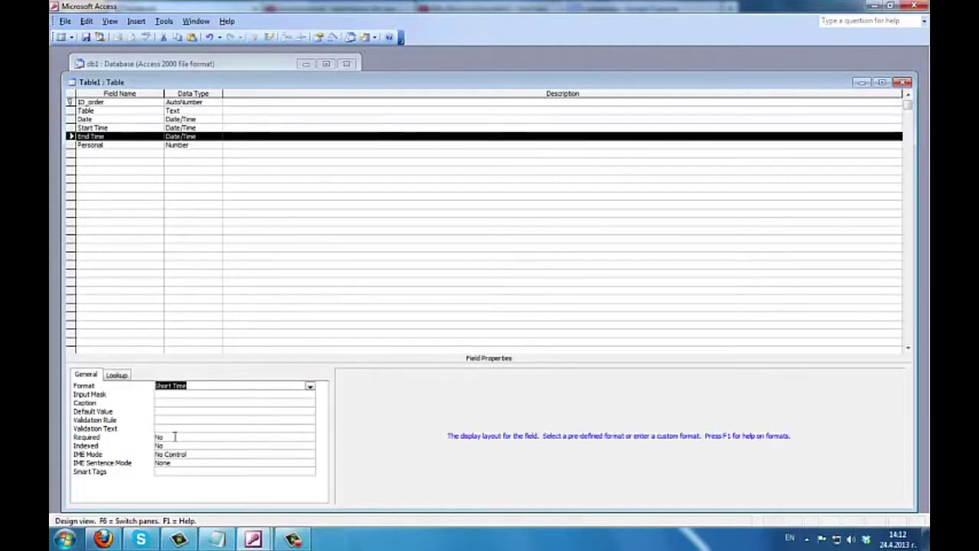
# Set the Personal field's lookup to a List Box with the Personal table as its row source.
pyautogui.click(71, 144)
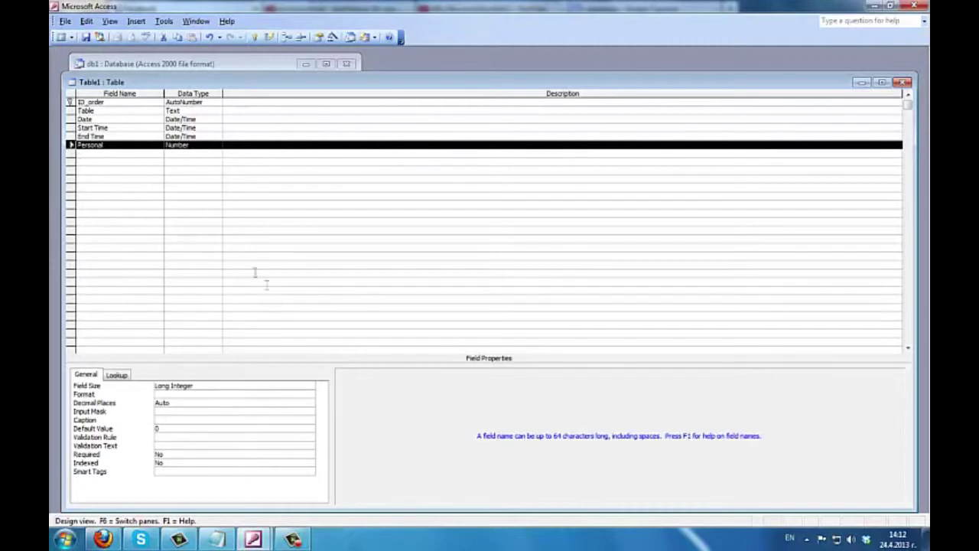
pyautogui.click(117, 374)
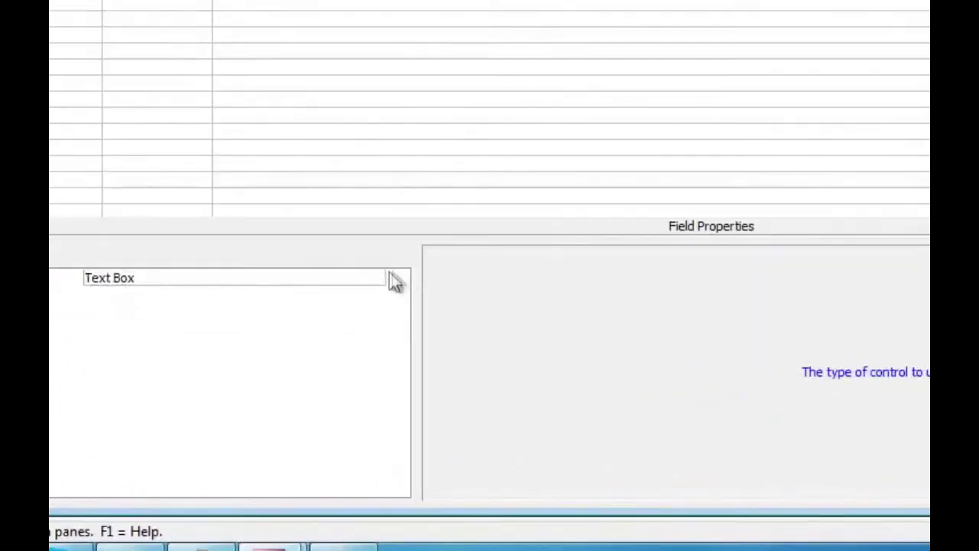
pyautogui.click(395, 281)
pyautogui.click(281, 310)
pyautogui.click(280, 322)
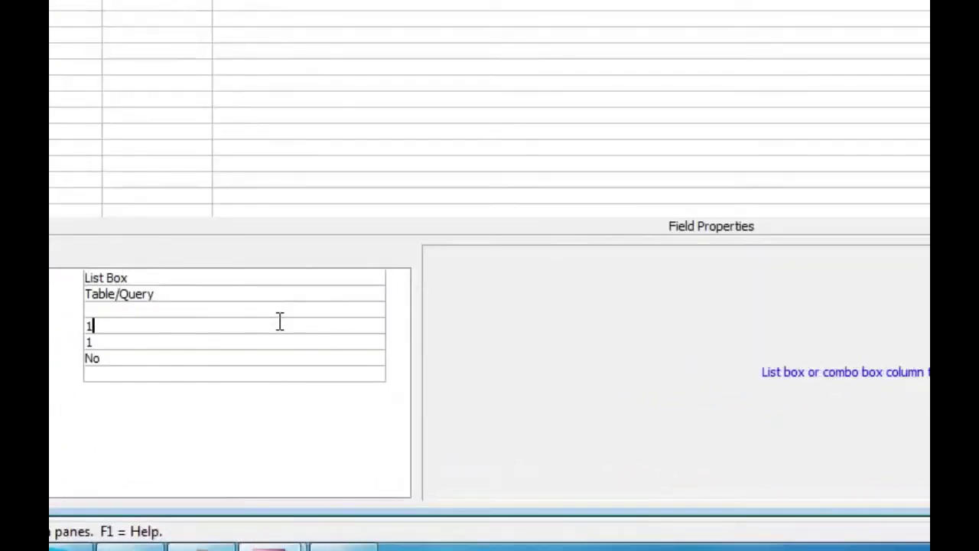
pyautogui.click(280, 314)
pyautogui.click(376, 309)
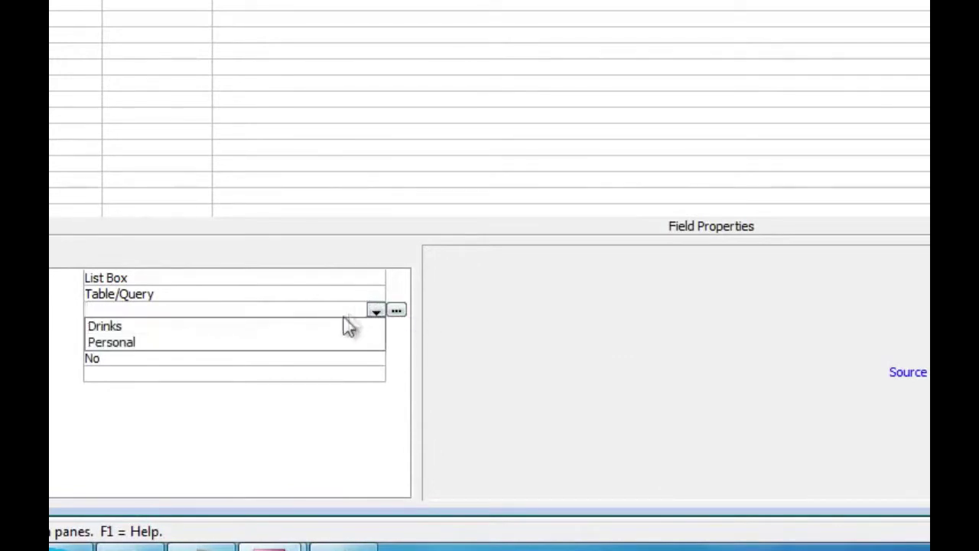
pyautogui.click(317, 344)
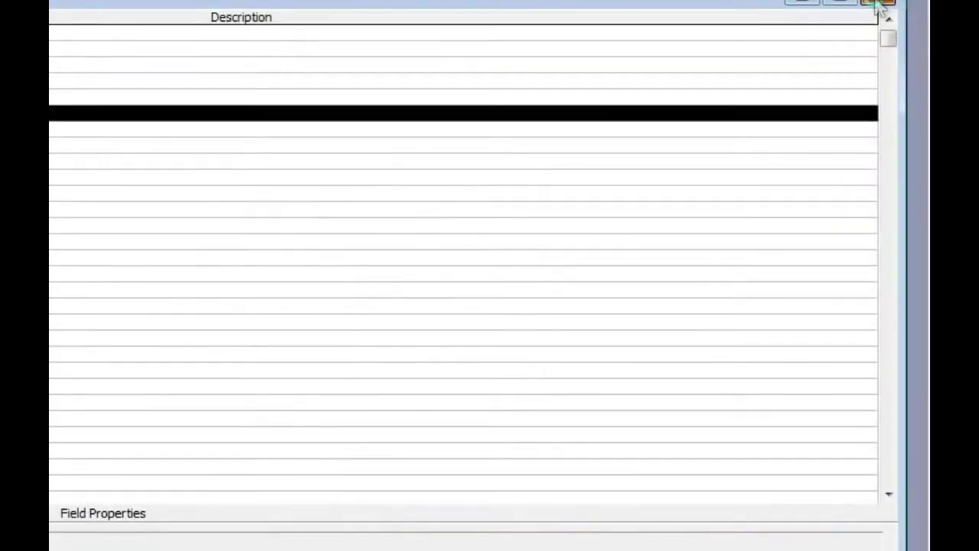
# Close the order table and save it as Orders.
pyautogui.click(877, 7)
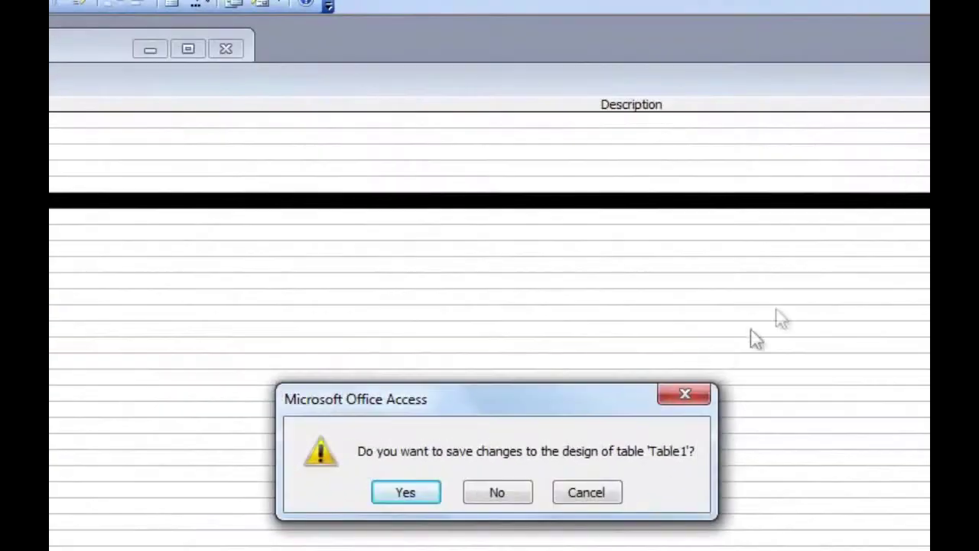
pyautogui.click(430, 494)
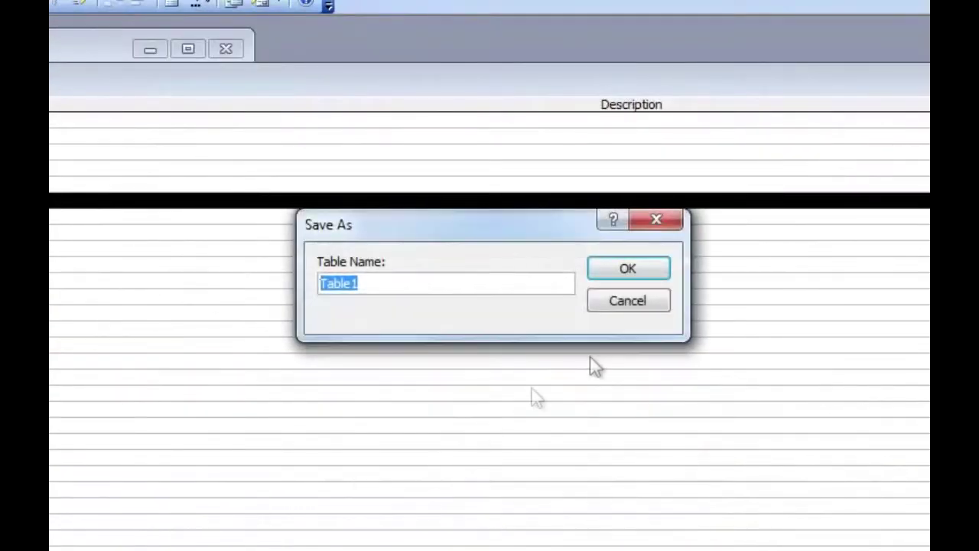
pyautogui.write('O')
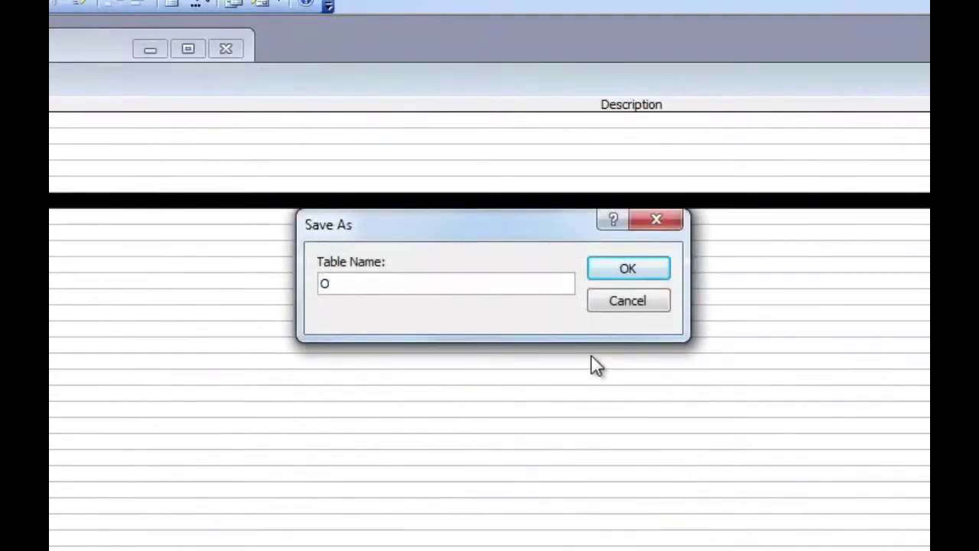
pyautogui.write('rders')
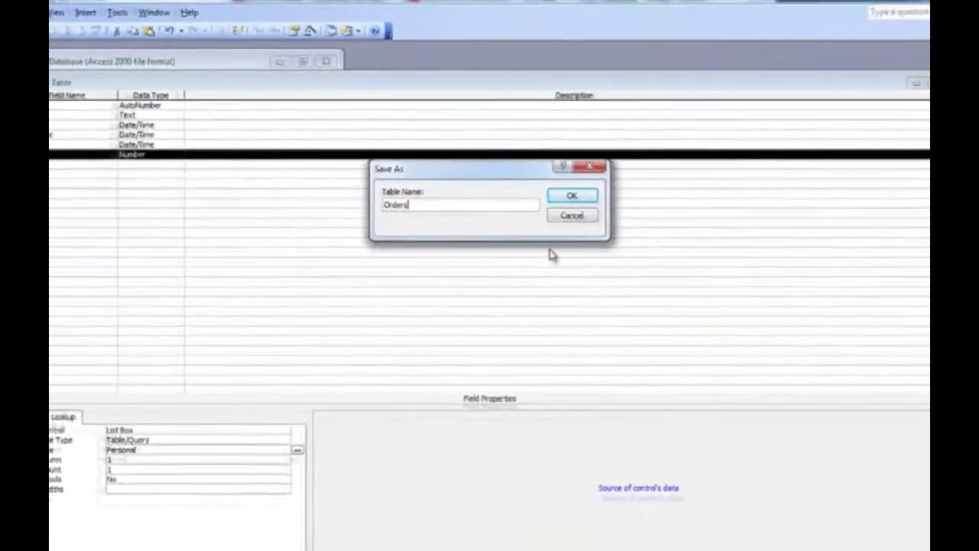
pyautogui.press('Return')
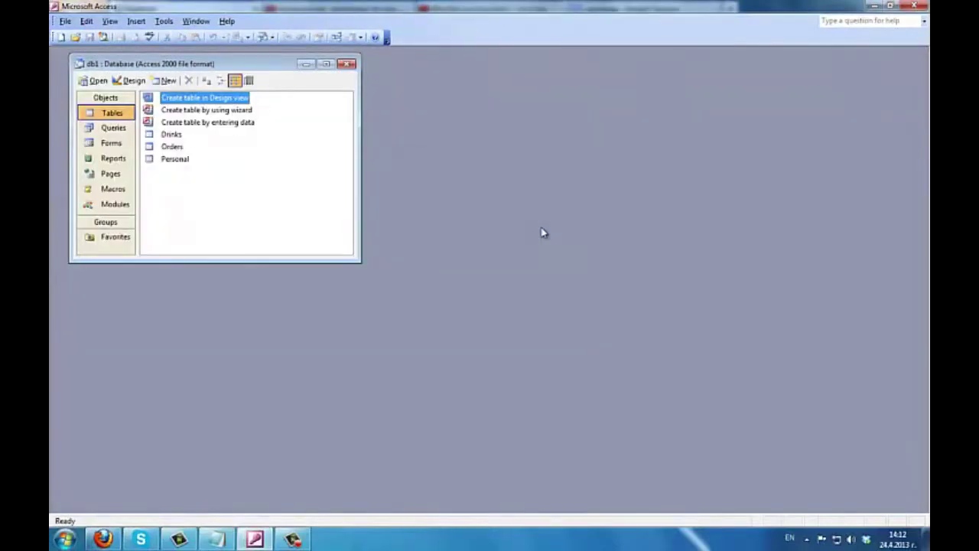
# Create a fourth table in Design view with a Number field called ID_Order.
pyautogui.doubleClick(220, 101)
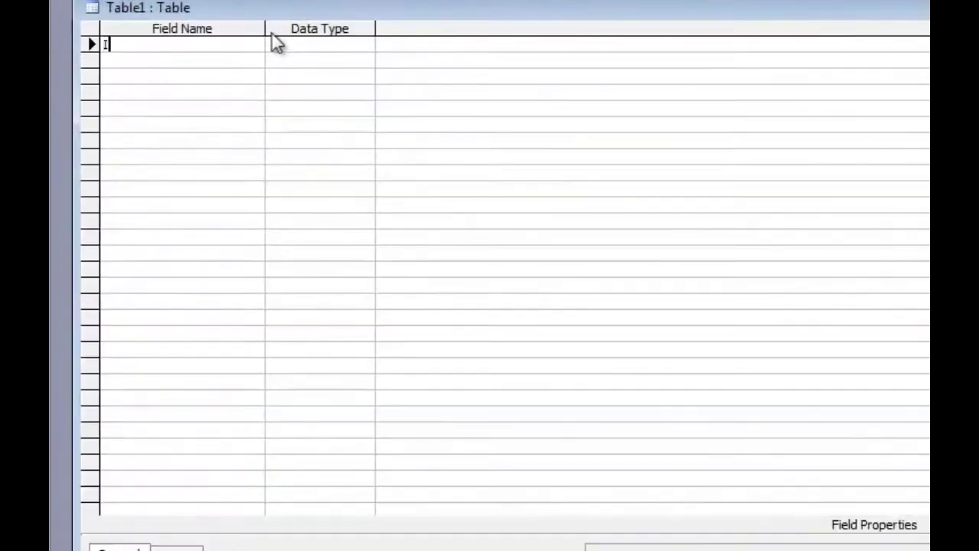
pyautogui.write('ID_Orde')
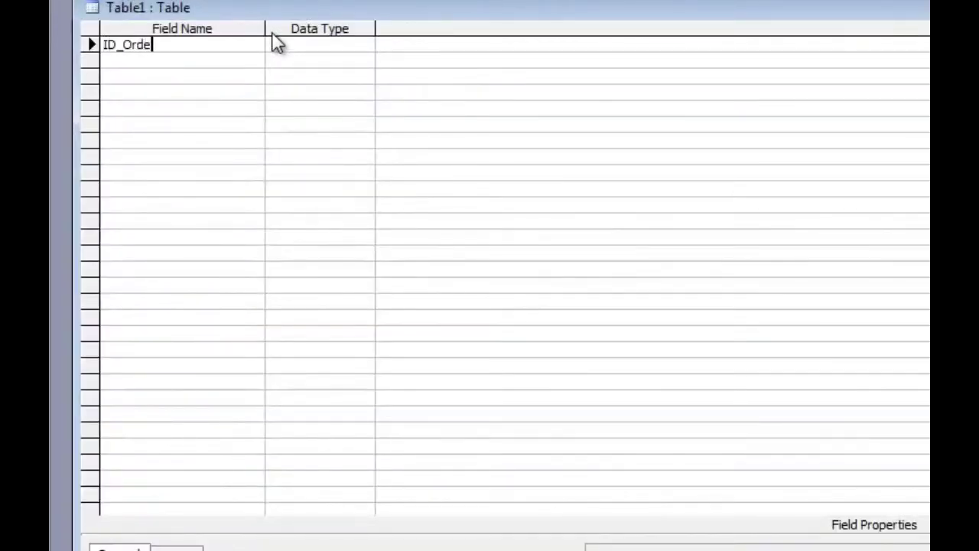
pyautogui.write('r')
pyautogui.press('Return')
pyautogui.write('n')
pyautogui.press('Return')
pyautogui.press('Return')
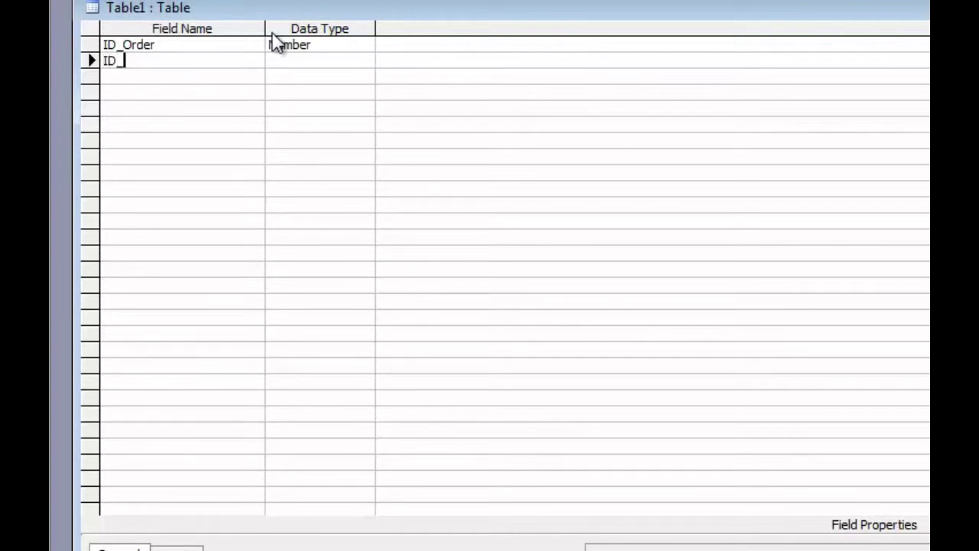
# Add two more Number fields called ID_Drinks and Number to the new table.
pyautogui.write('ID_Drink')
pyautogui.press('Return')
pyautogui.write('n')
pyautogui.press('Return')
pyautogui.press('Return')
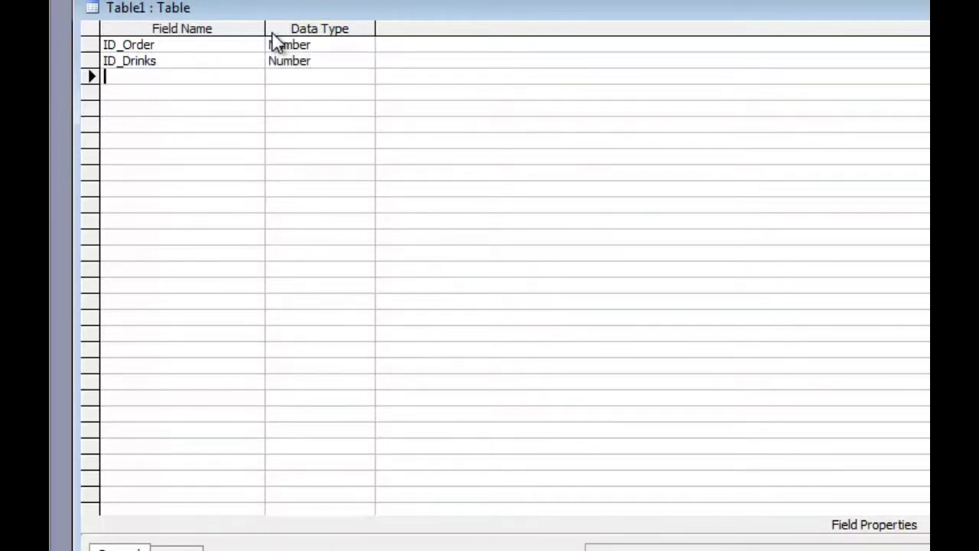
pyautogui.write('Number')
pyautogui.press('Return')
pyautogui.write('n')
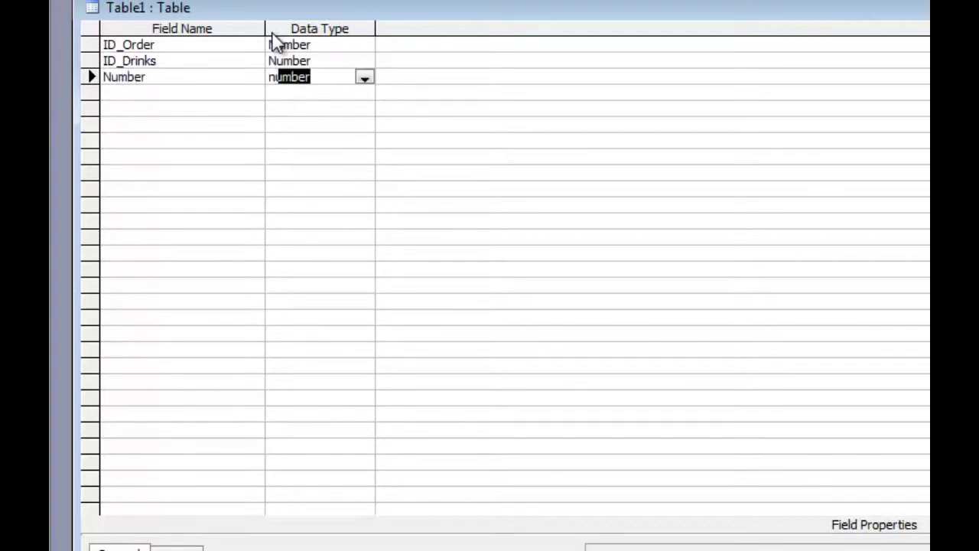
pyautogui.press('Return')
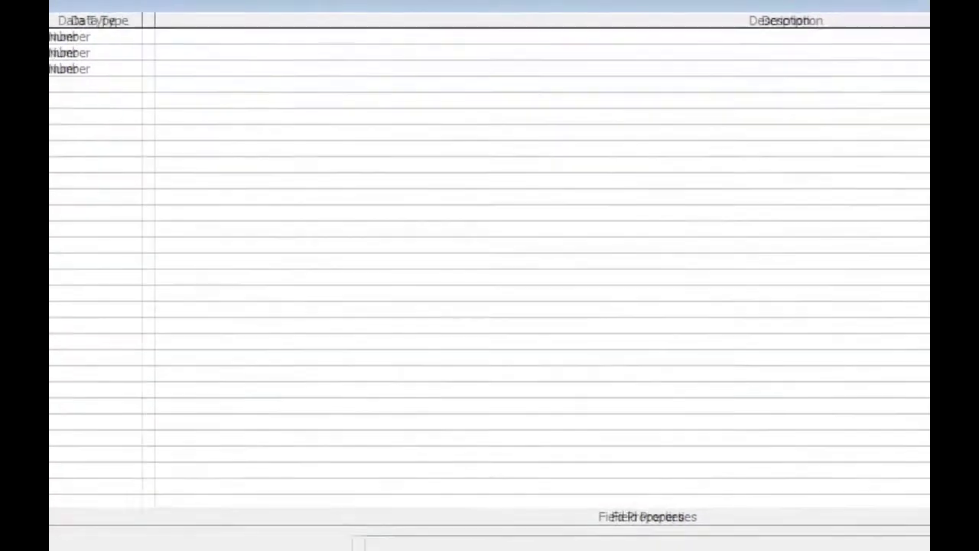
# Close the fourth table and save it as Clients, with an automatically created primary key.
pyautogui.hotkey('ctrl', 'F4')
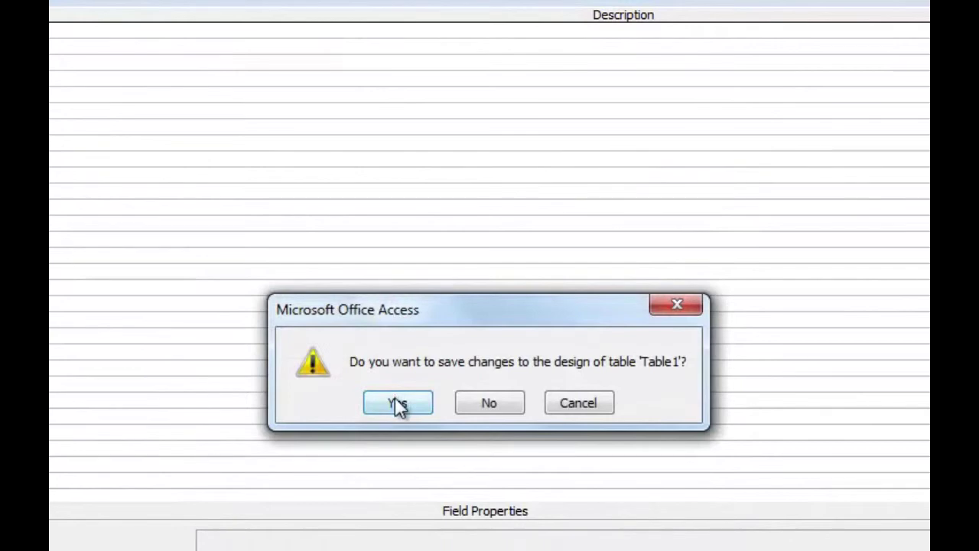
pyautogui.click(399, 403)
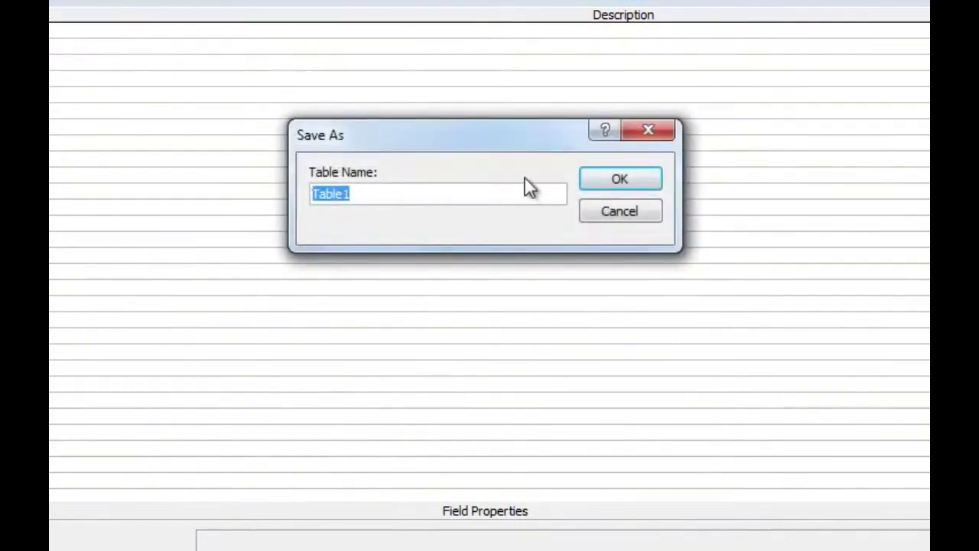
pyautogui.write('Clients')
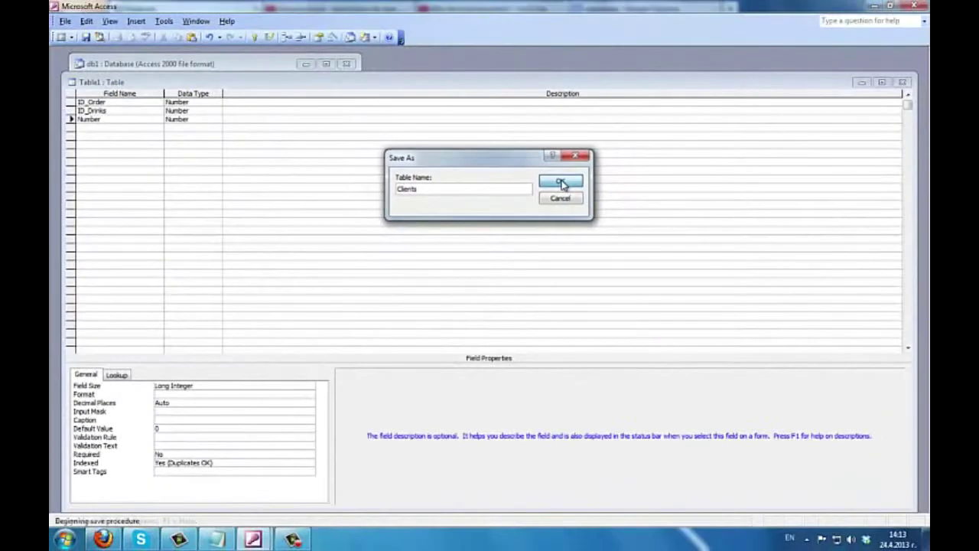
pyautogui.click(574, 182)
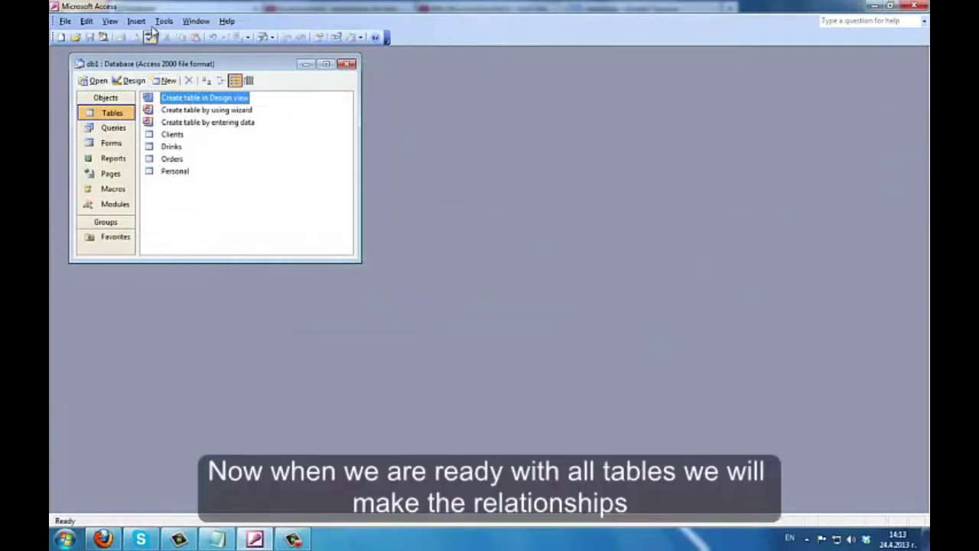
# Open the database relationships and add the Drinks and Clients tables to the layout.
pyautogui.click(139, 23)
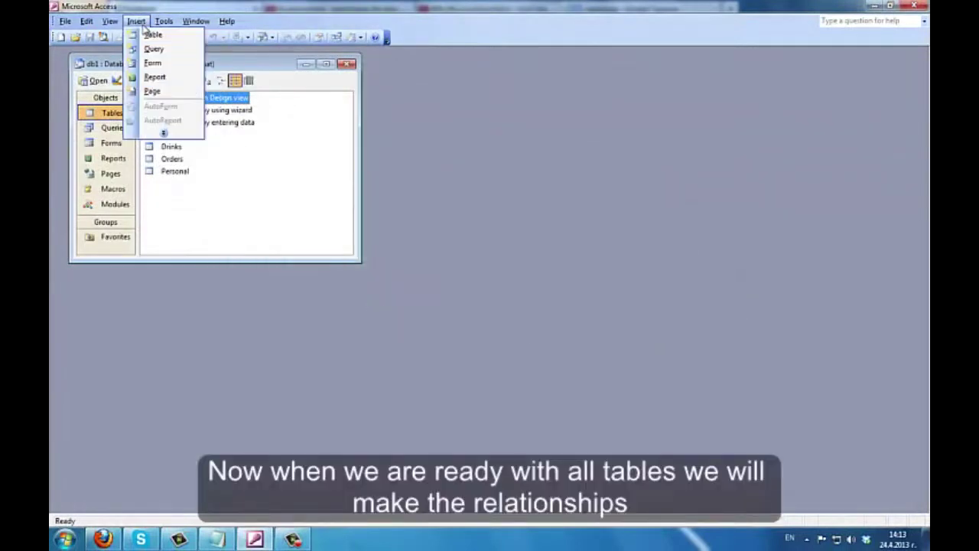
pyautogui.moveTo(164, 21)
pyautogui.click(193, 48)
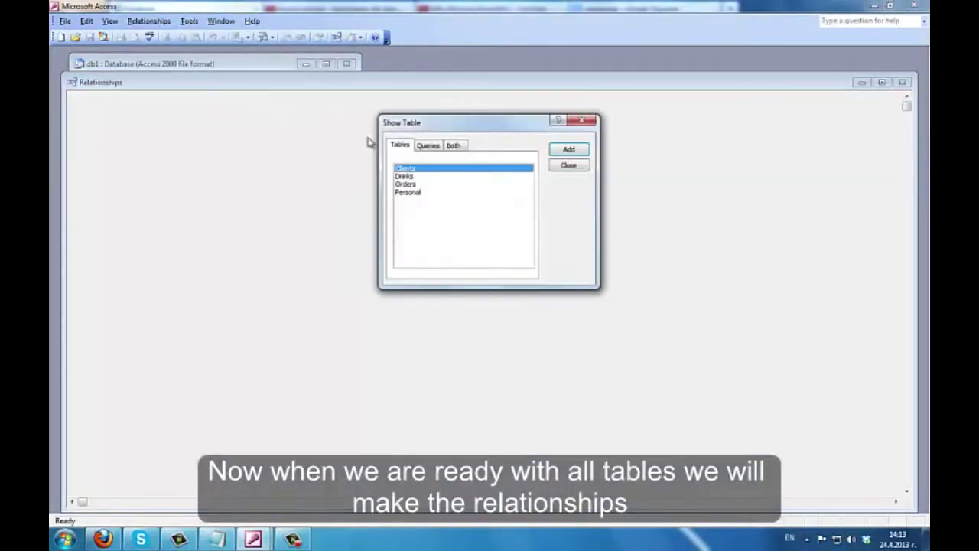
pyautogui.click(421, 176)
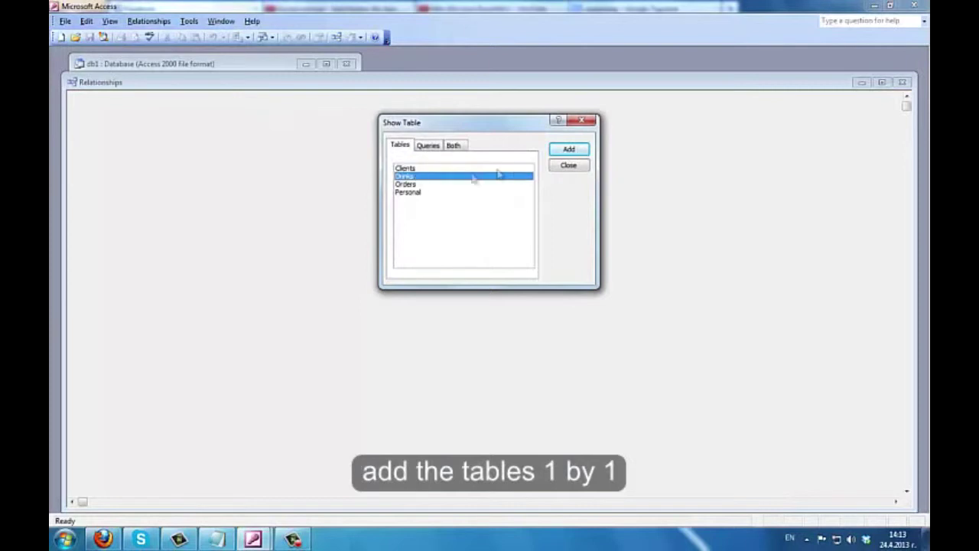
pyautogui.click(568, 149)
pyautogui.click(454, 168)
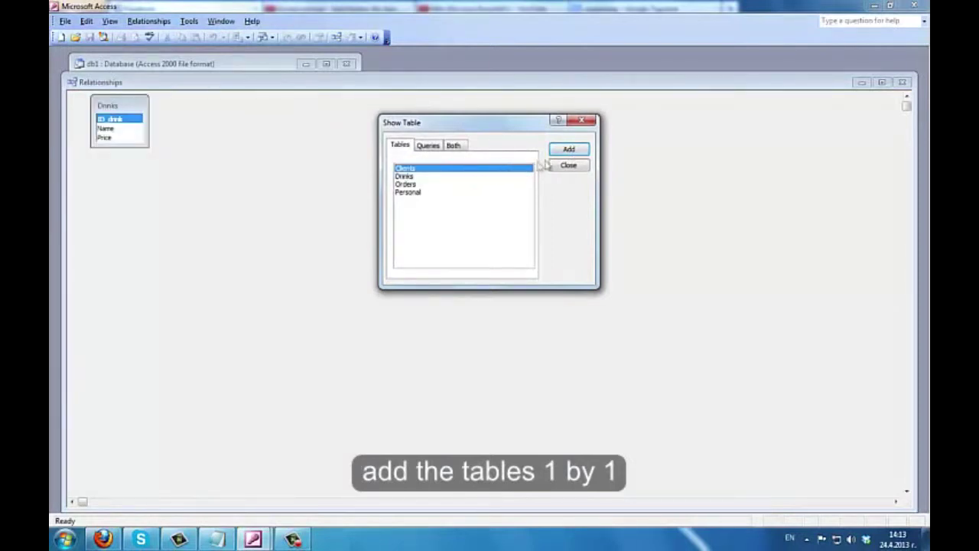
pyautogui.click(567, 149)
# Add the Orders and Personal tables to the relationships layout and finish adding tables.
pyautogui.click(436, 186)
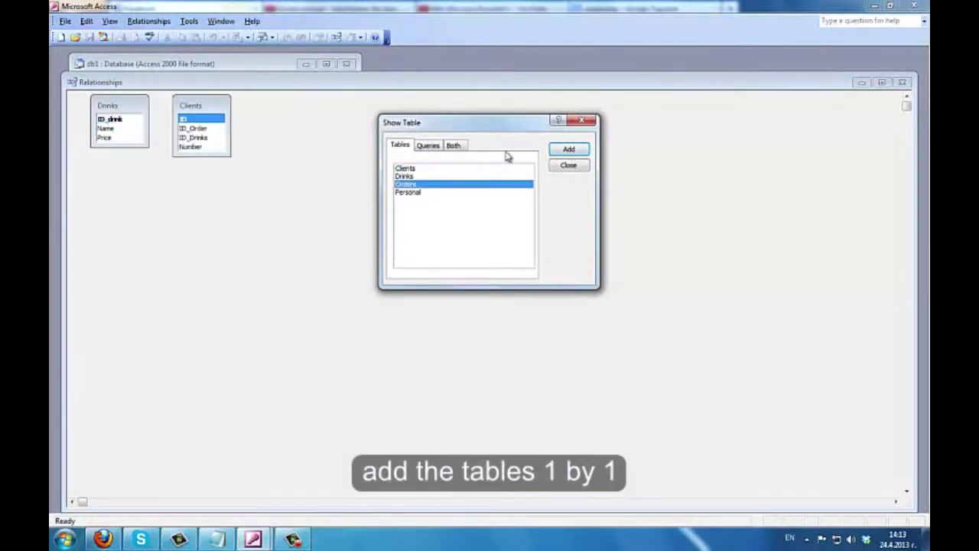
pyautogui.click(566, 149)
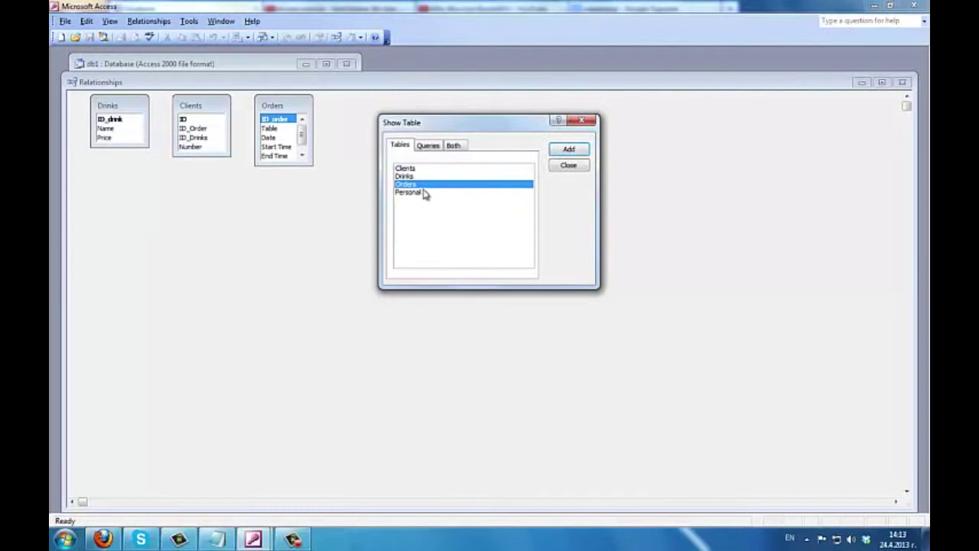
pyautogui.click(425, 193)
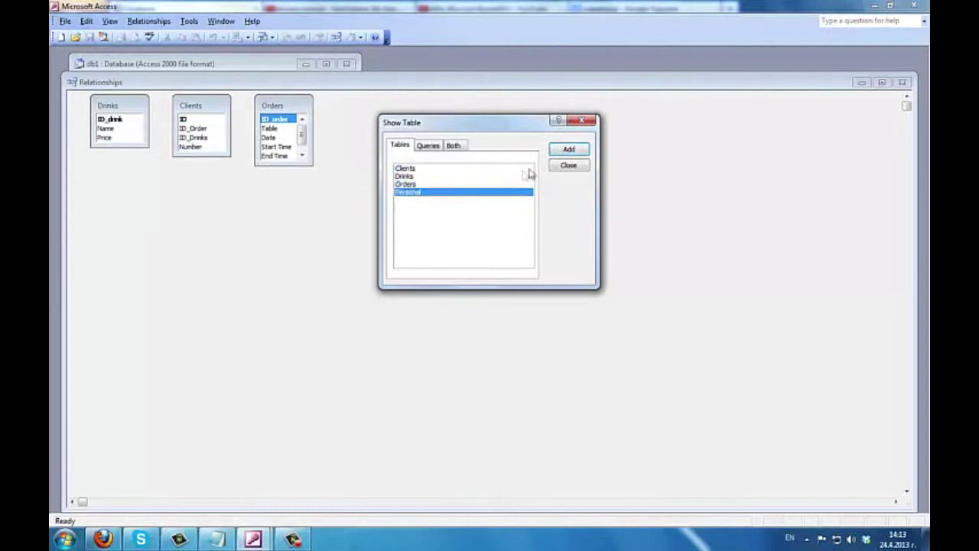
pyautogui.click(569, 151)
pyautogui.click(581, 120)
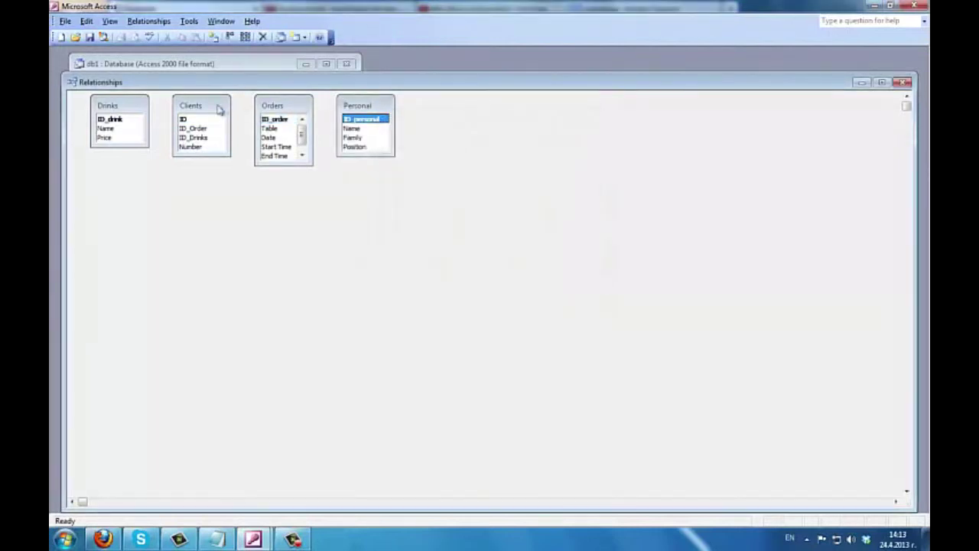
# Space out the tables with all Orders fields showing, and create a relationship from ID_drink in Drinks to ID_Drinks in Clients.
pyautogui.moveTo(219, 107); pyautogui.dragTo(397, 115)
pyautogui.moveTo(322, 169); pyautogui.dragTo(325, 181)
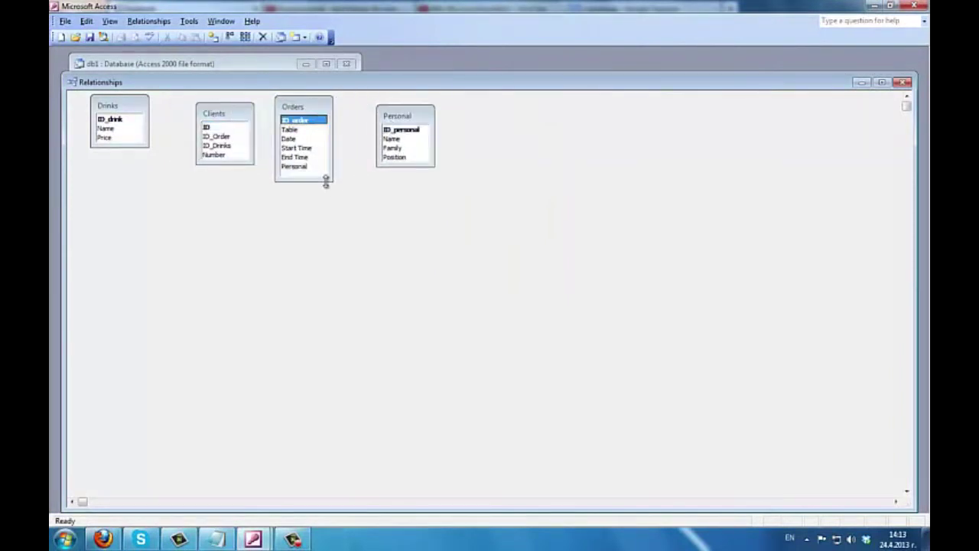
pyautogui.moveTo(110, 120); pyautogui.dragTo(153, 127)
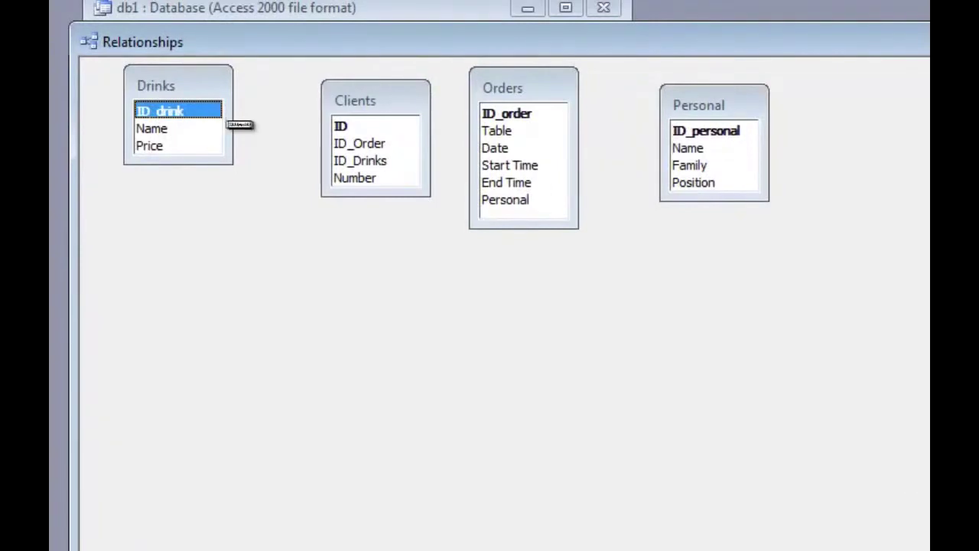
pyautogui.moveTo(240, 124); pyautogui.dragTo(383, 162)
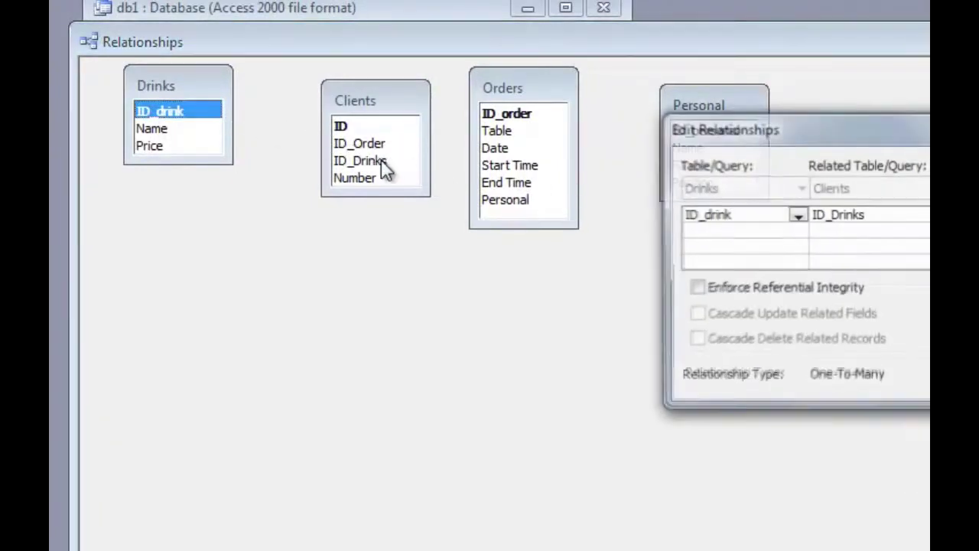
pyautogui.press('Return')
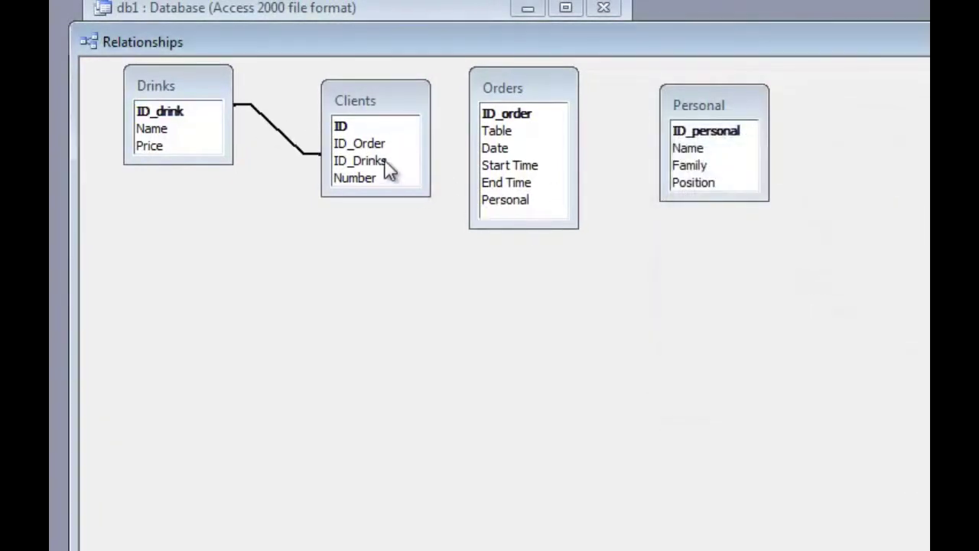
# Create a relationship between ID_Drinks in the Clients table and ID_order in the Orders table.
pyautogui.moveTo(388, 170); pyautogui.dragTo(432, 159)
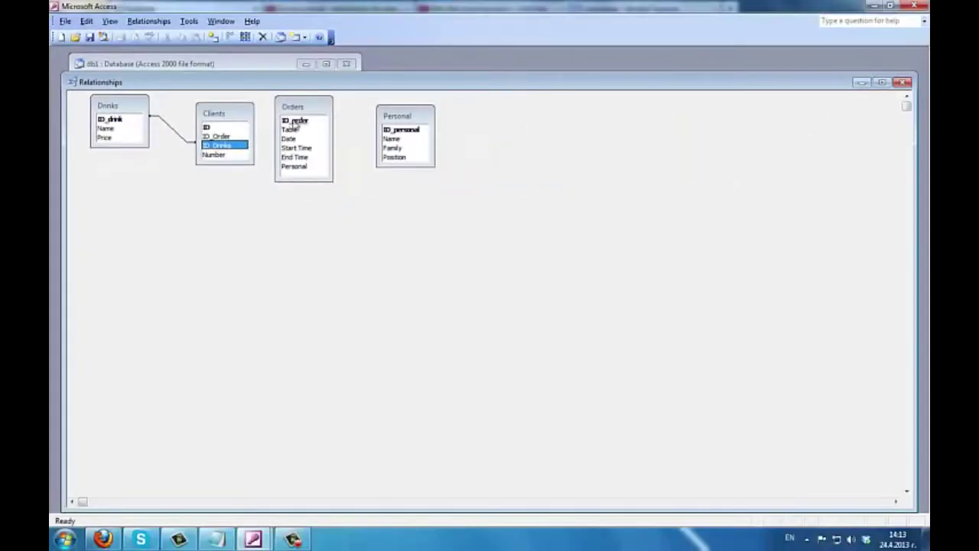
pyautogui.moveTo(295, 124); pyautogui.dragTo(296, 122)
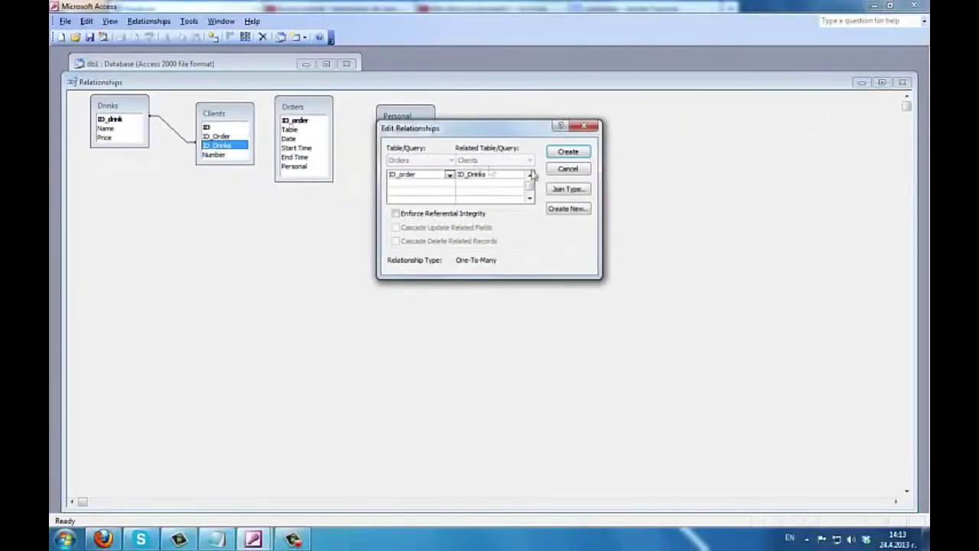
pyautogui.click(568, 152)
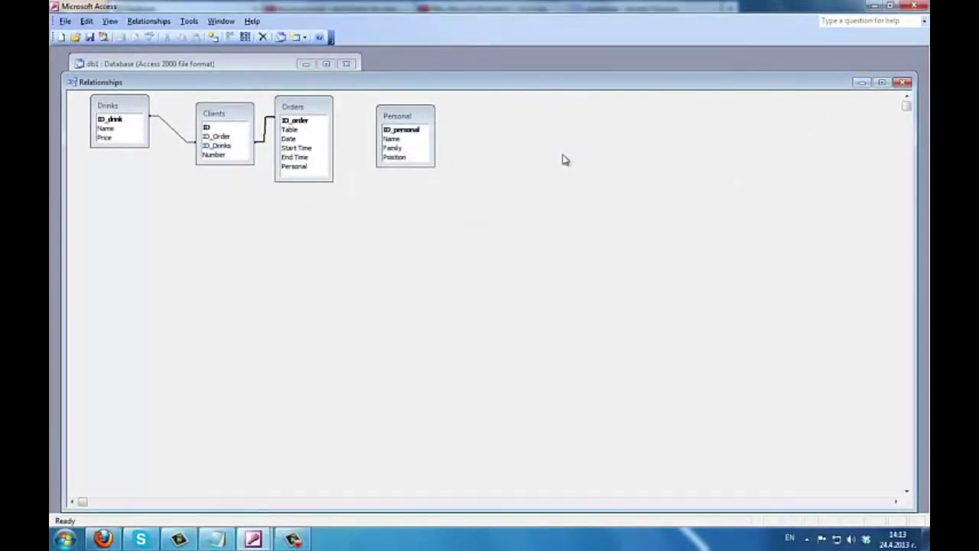
# Create a relationship between Personal in Orders and ID_personal in the Personal table, and close the relationships layout, saving it.
pyautogui.moveTo(320, 168); pyautogui.dragTo(321, 168)
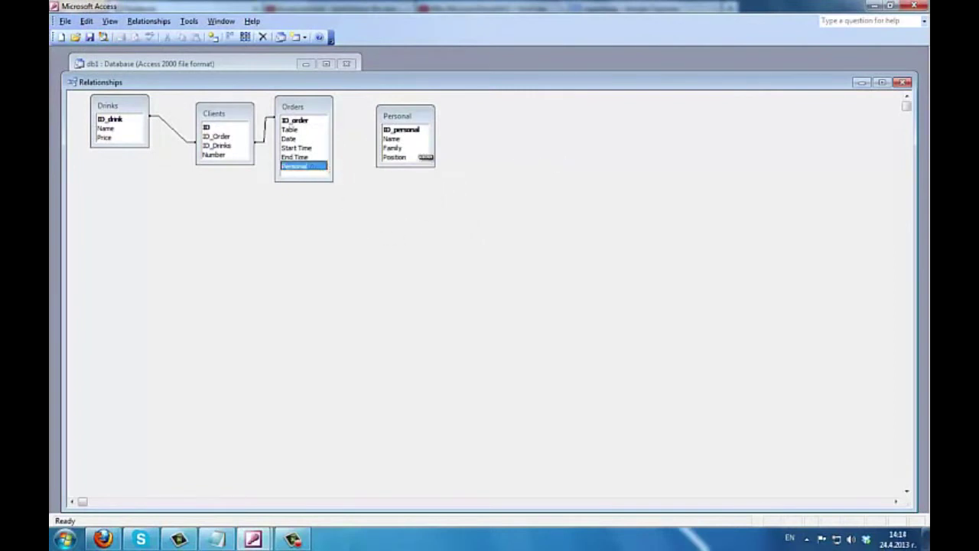
pyautogui.moveTo(418, 132); pyautogui.dragTo(396, 119)
pyautogui.click(565, 154)
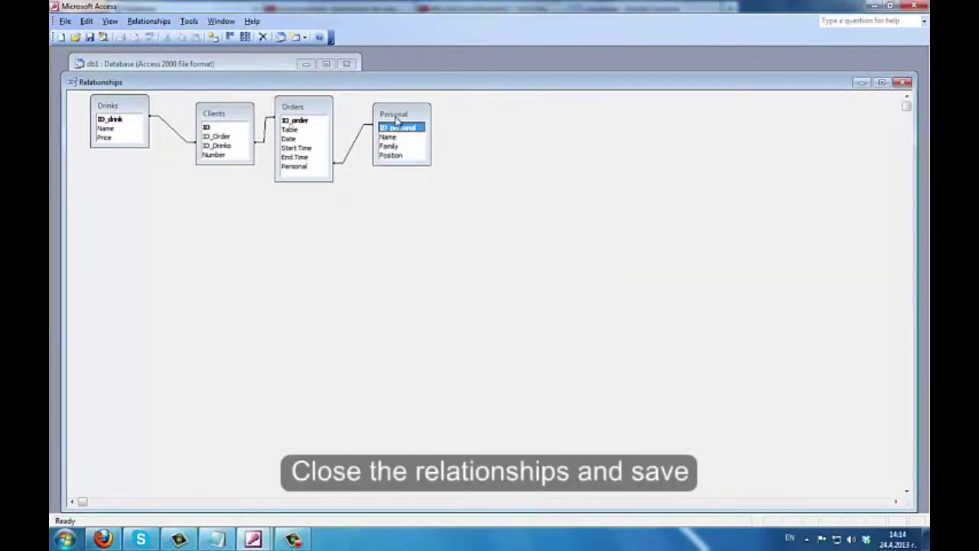
pyautogui.click(903, 82)
pyautogui.click(440, 300)
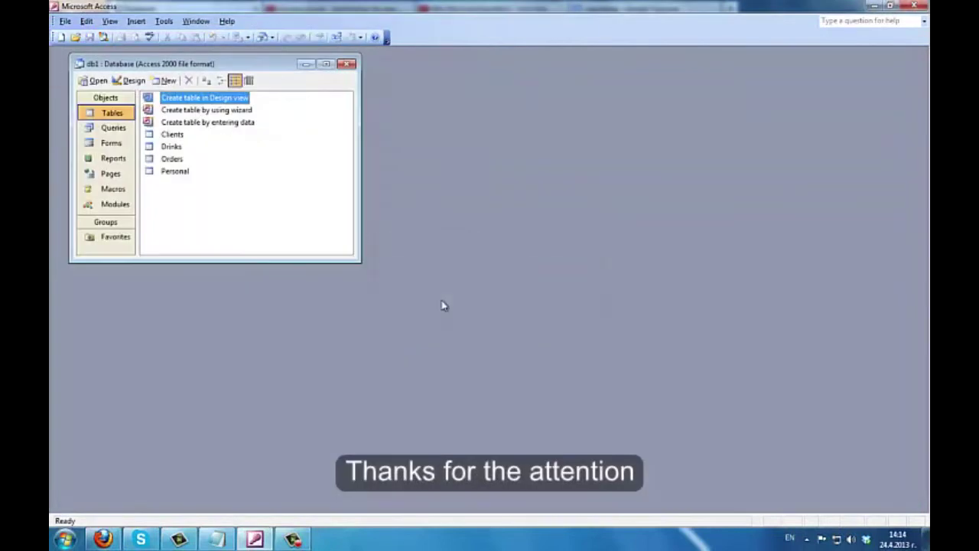